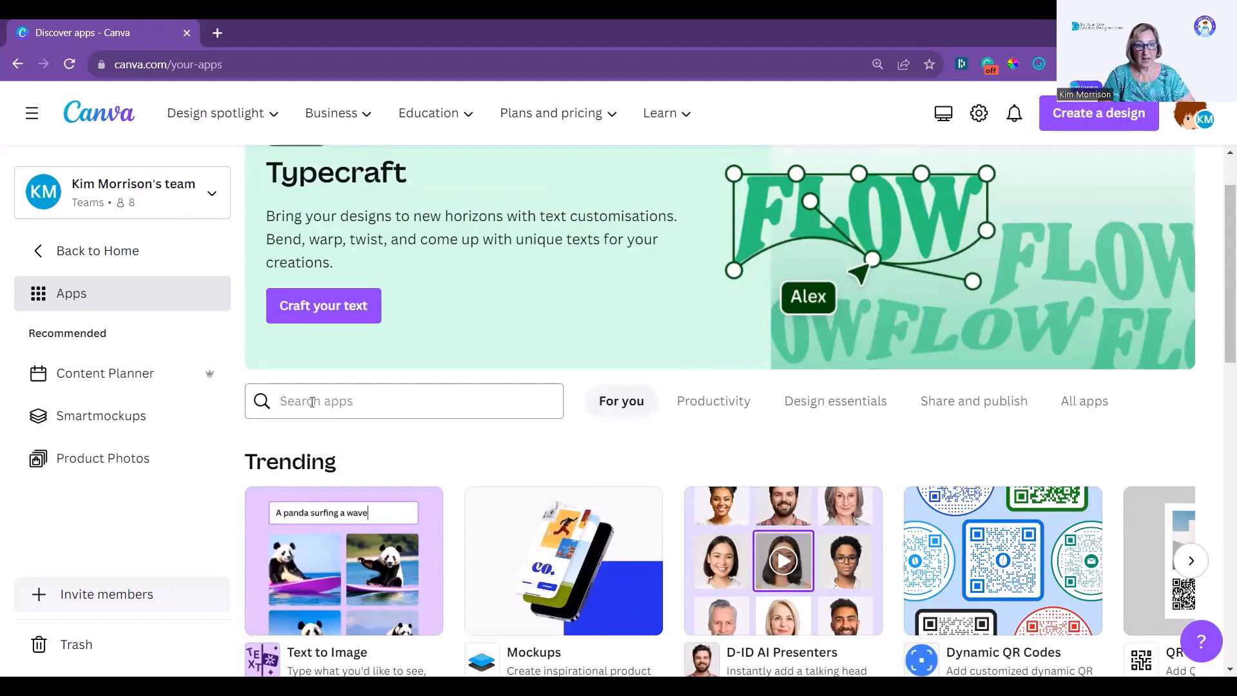
Search the apps library for DALL·E and open the app's details
left_click(312, 402)
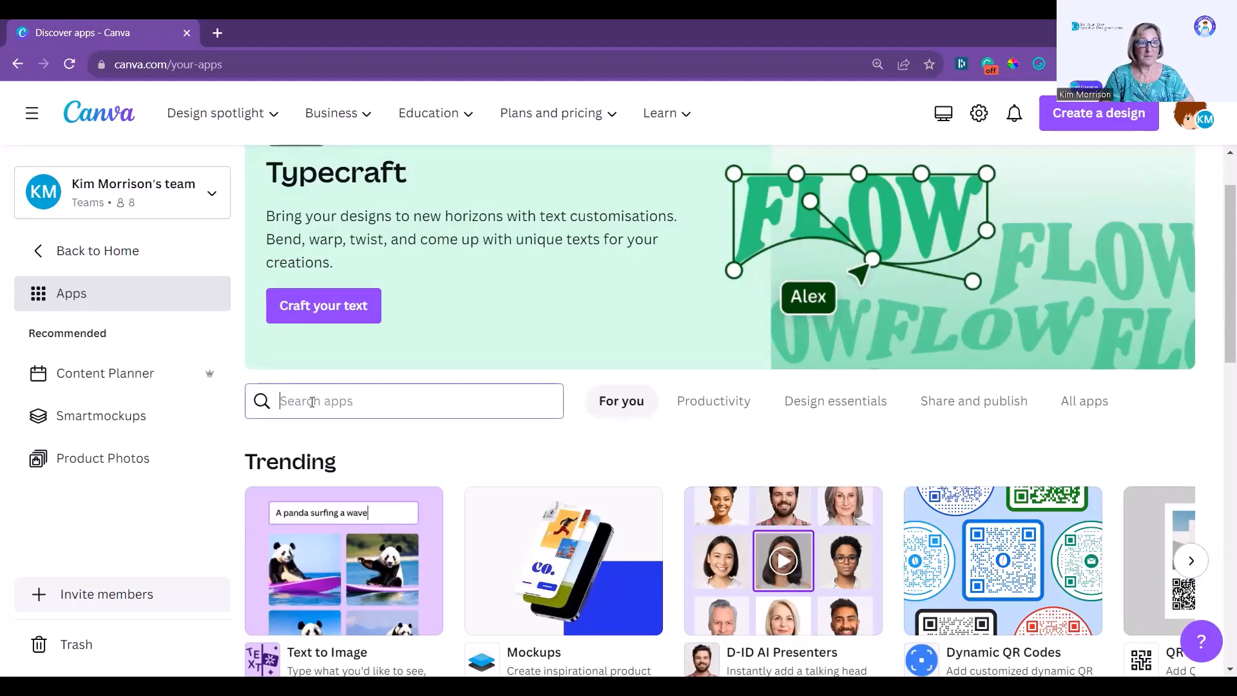
type("Dalle")
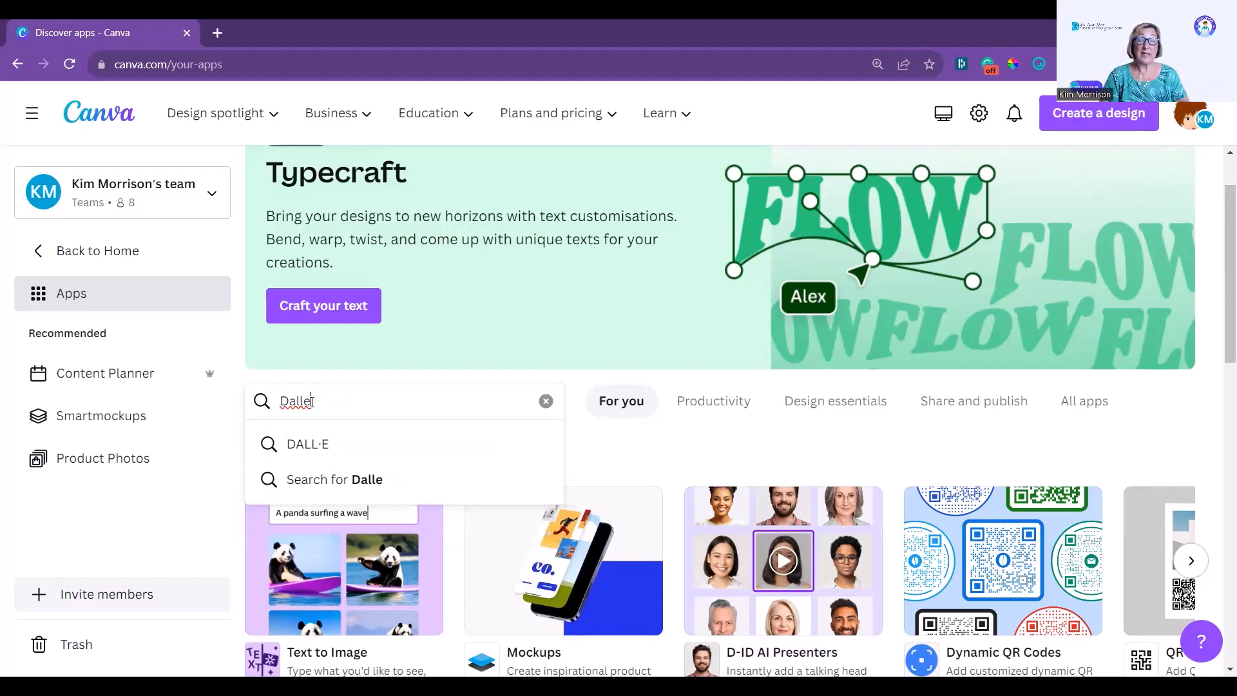
left_click(295, 443)
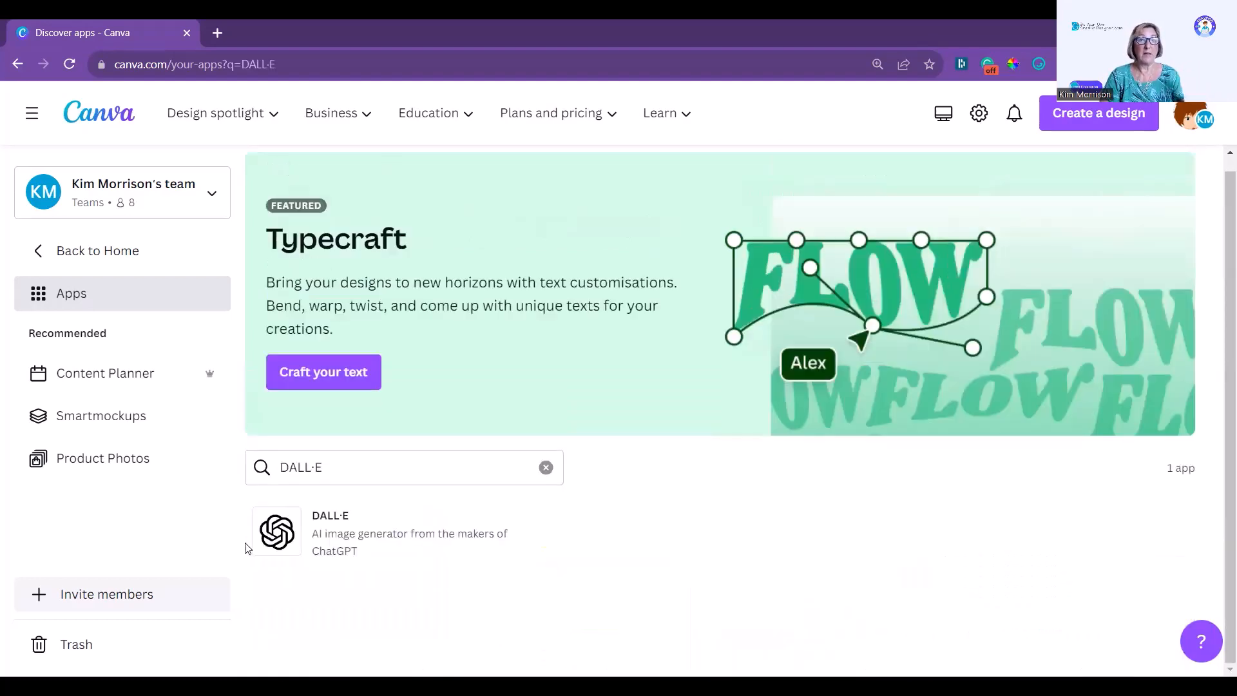
left_click(340, 544)
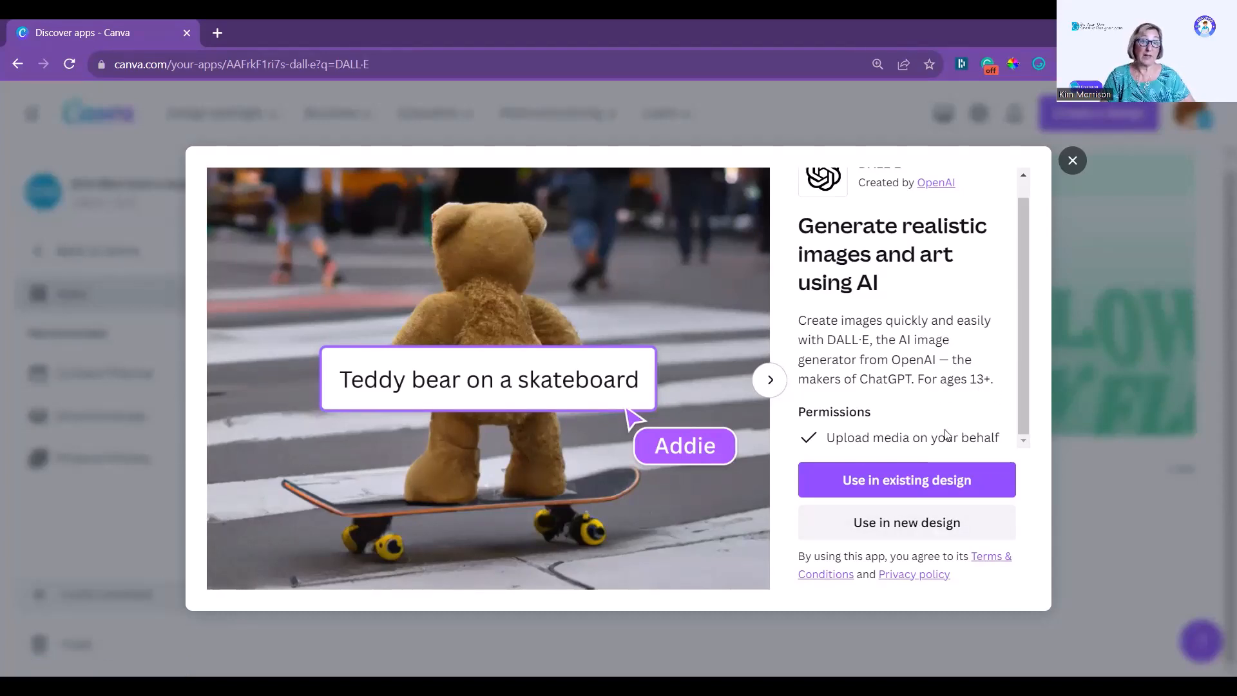
Use DALL·E in a new Instagram Post design
left_click(874, 523)
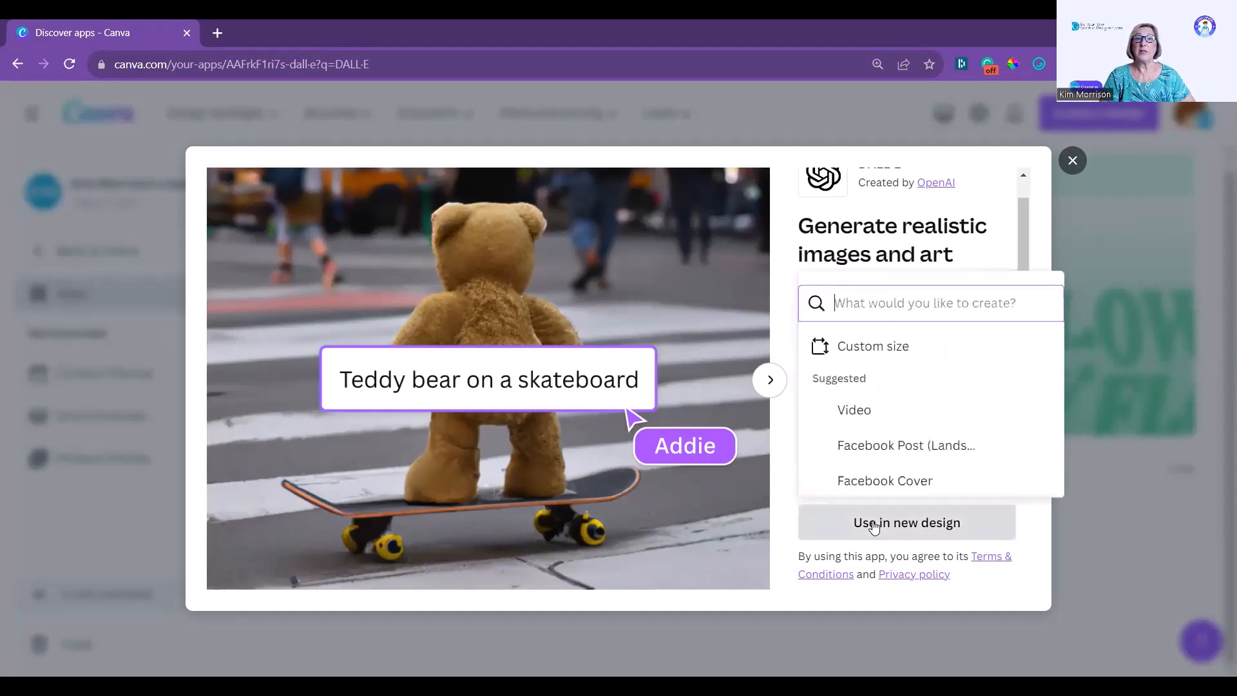
scroll(892, 389, "down", 4)
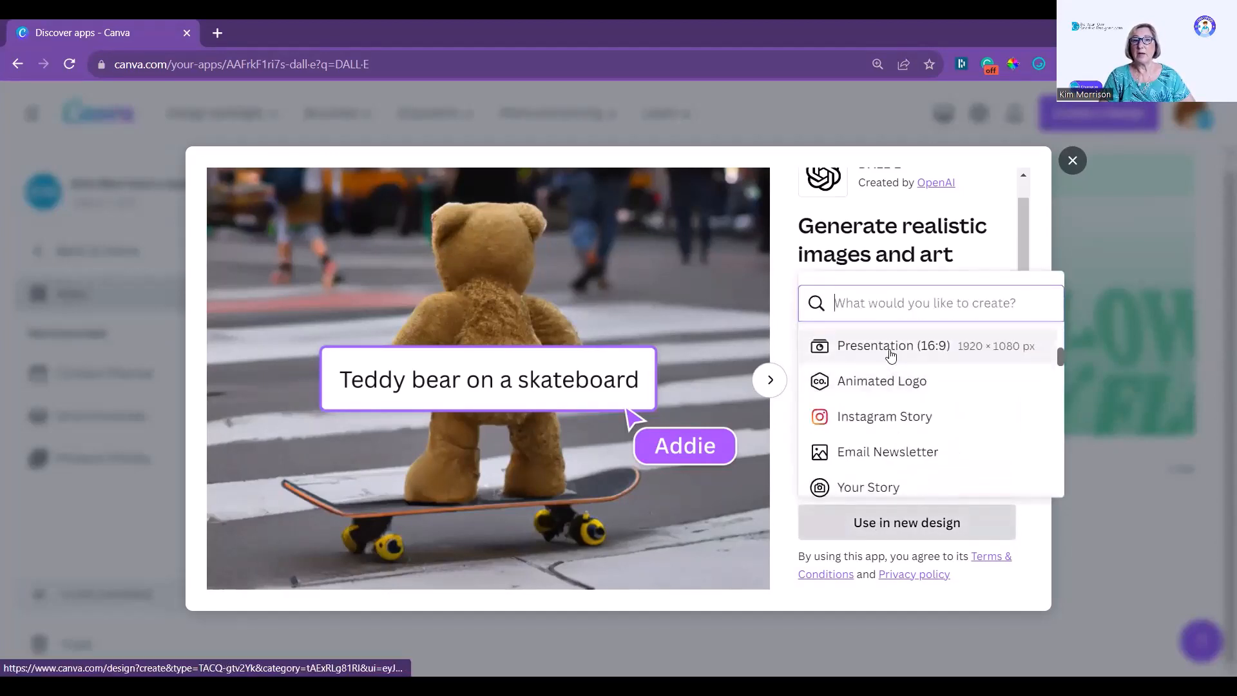
scroll(889, 348, "up", 1)
left_click(896, 358)
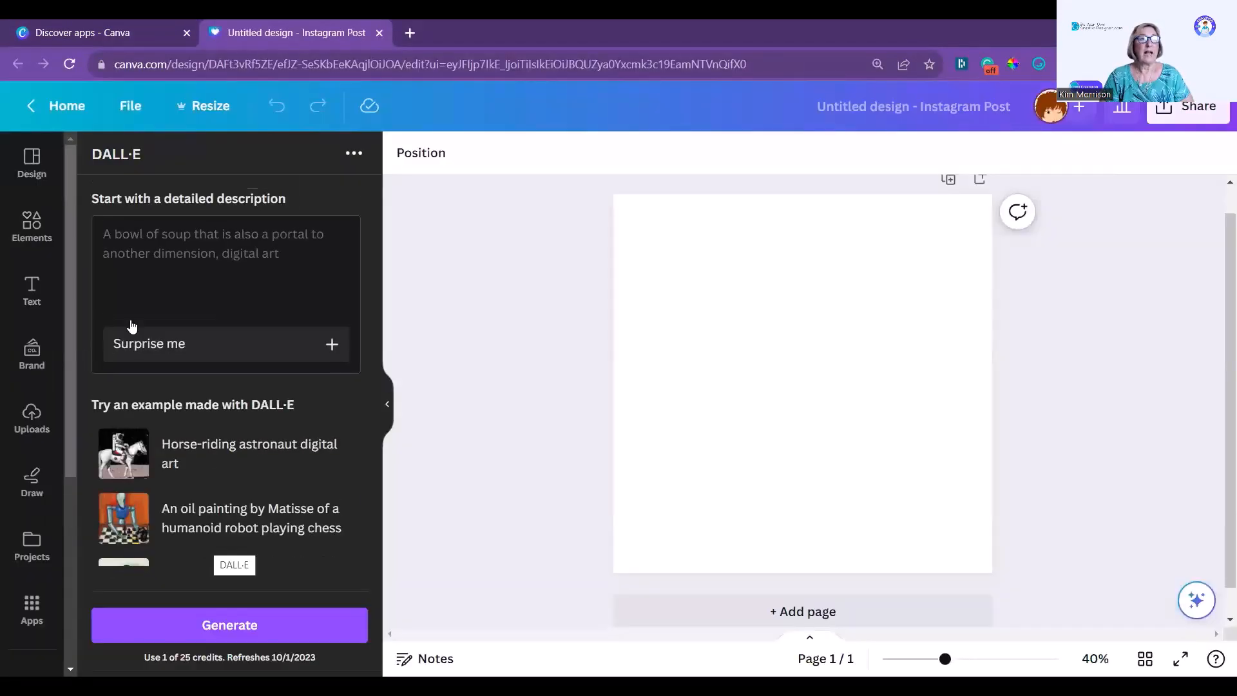
Generate DALL·E images from the surprise prompt about a sunlit indoor lounge with a clear pool and a translucent pastel pink pool, digital art
scroll(249, 462, "down", 1)
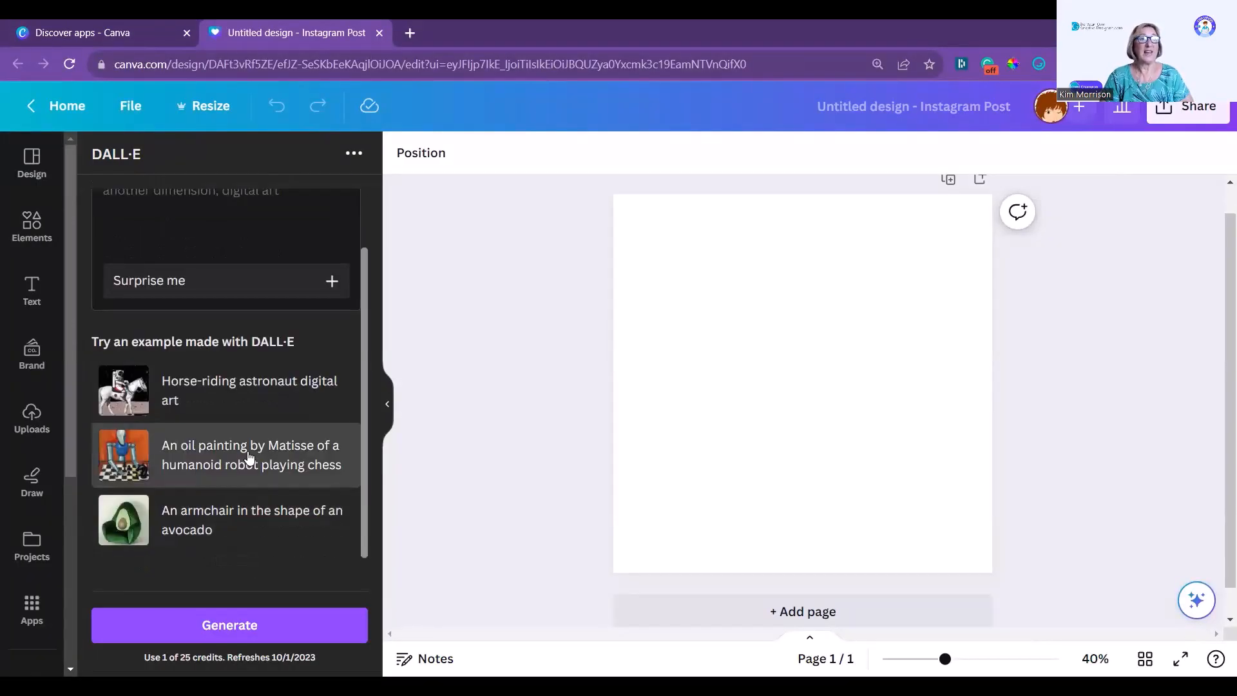
scroll(250, 456, "up", 1)
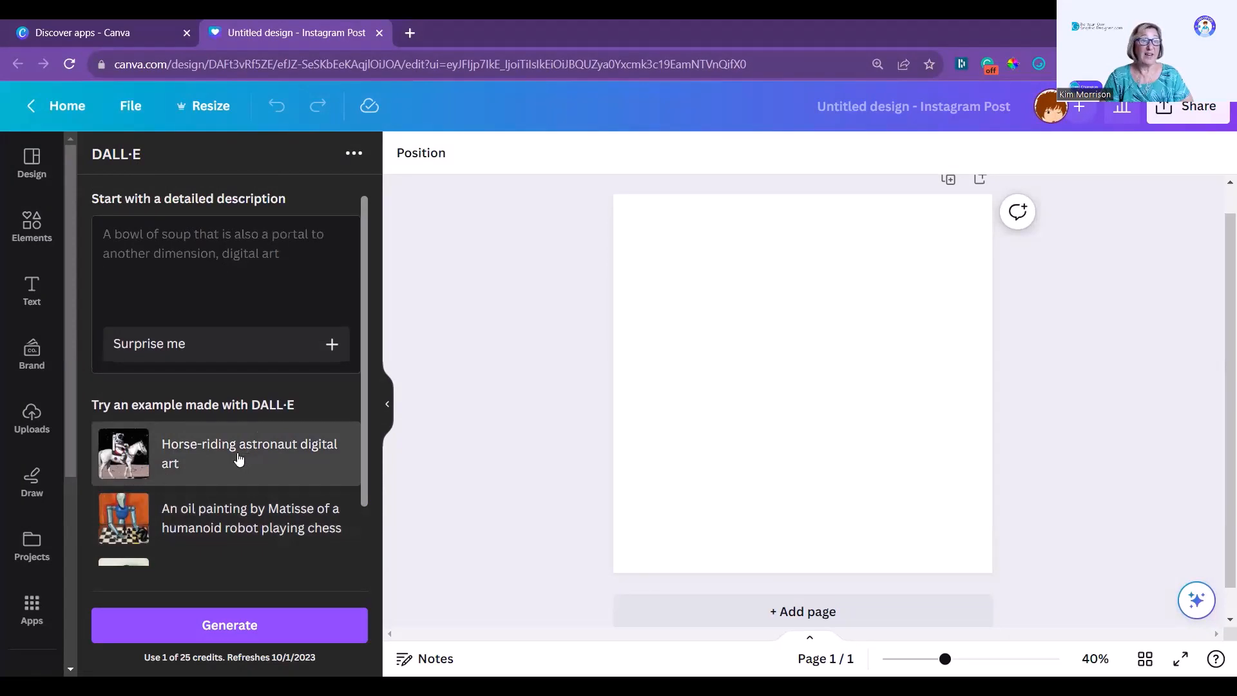
scroll(238, 458, "down", 1)
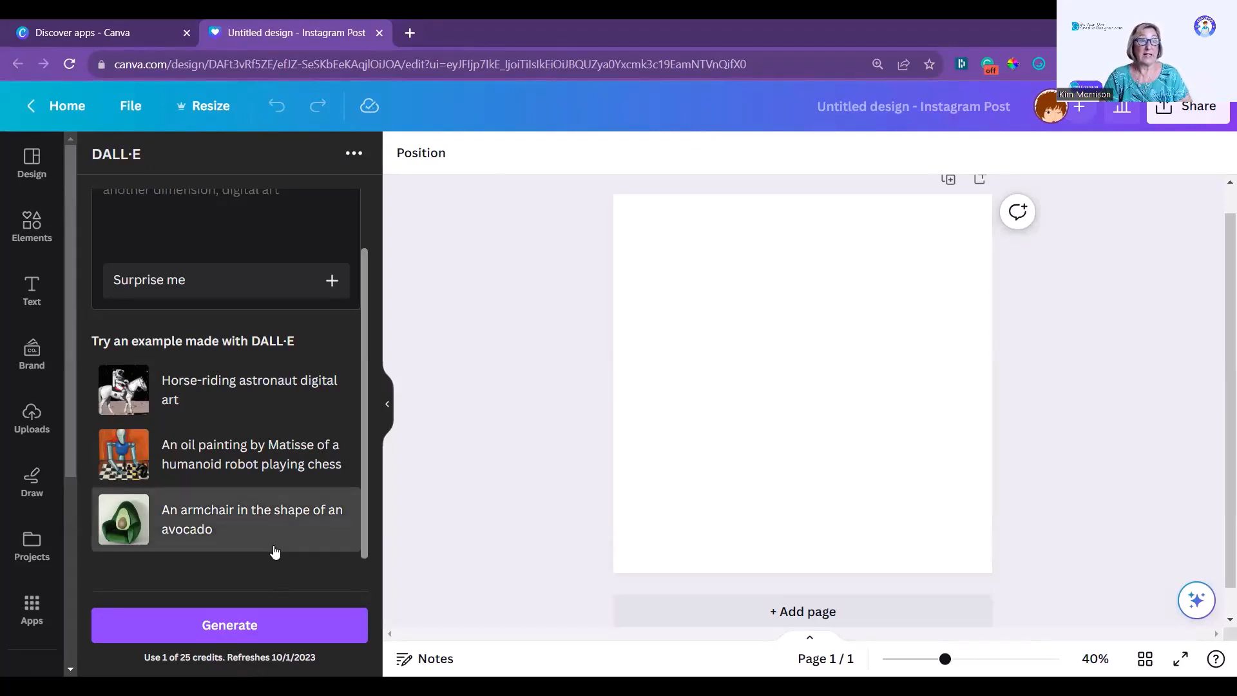
scroll(239, 534, "up", 1)
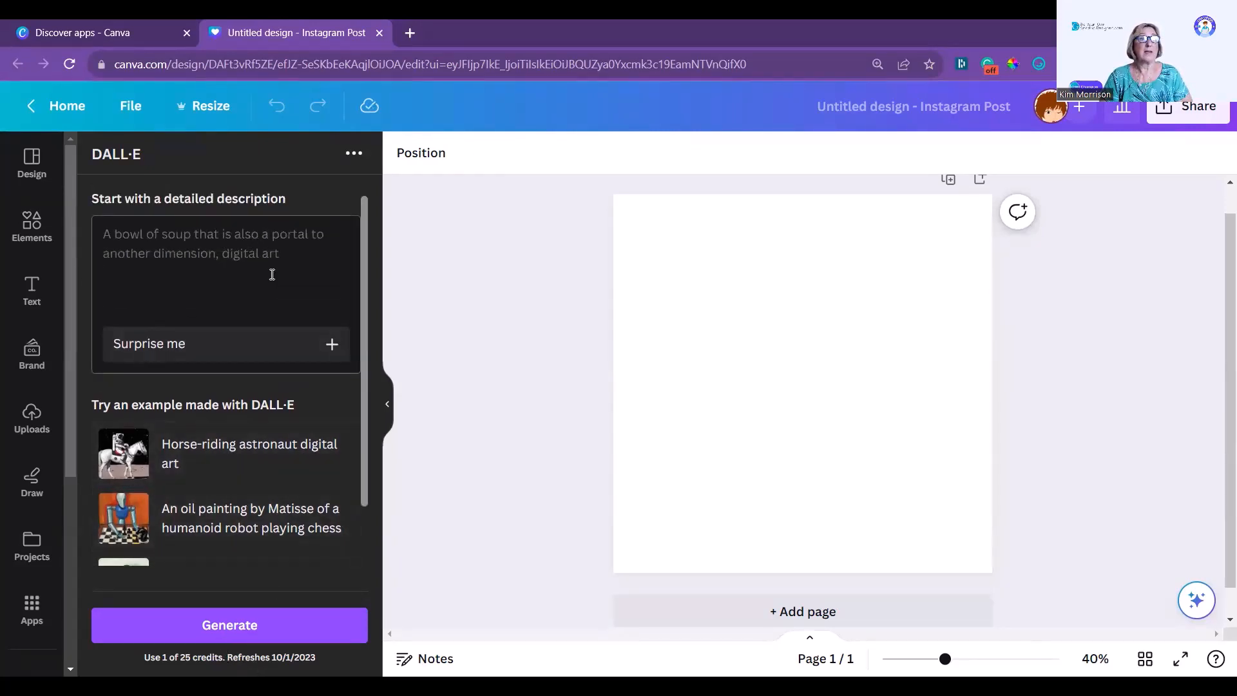
left_click(333, 346)
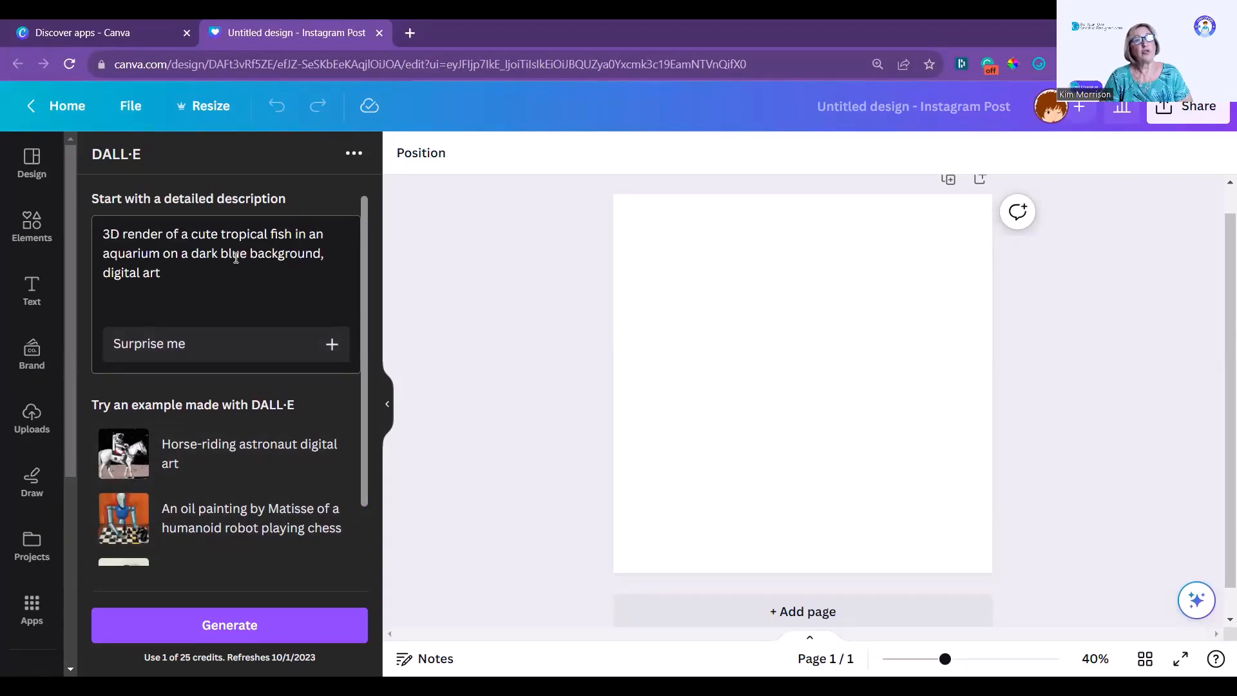
left_click(332, 345)
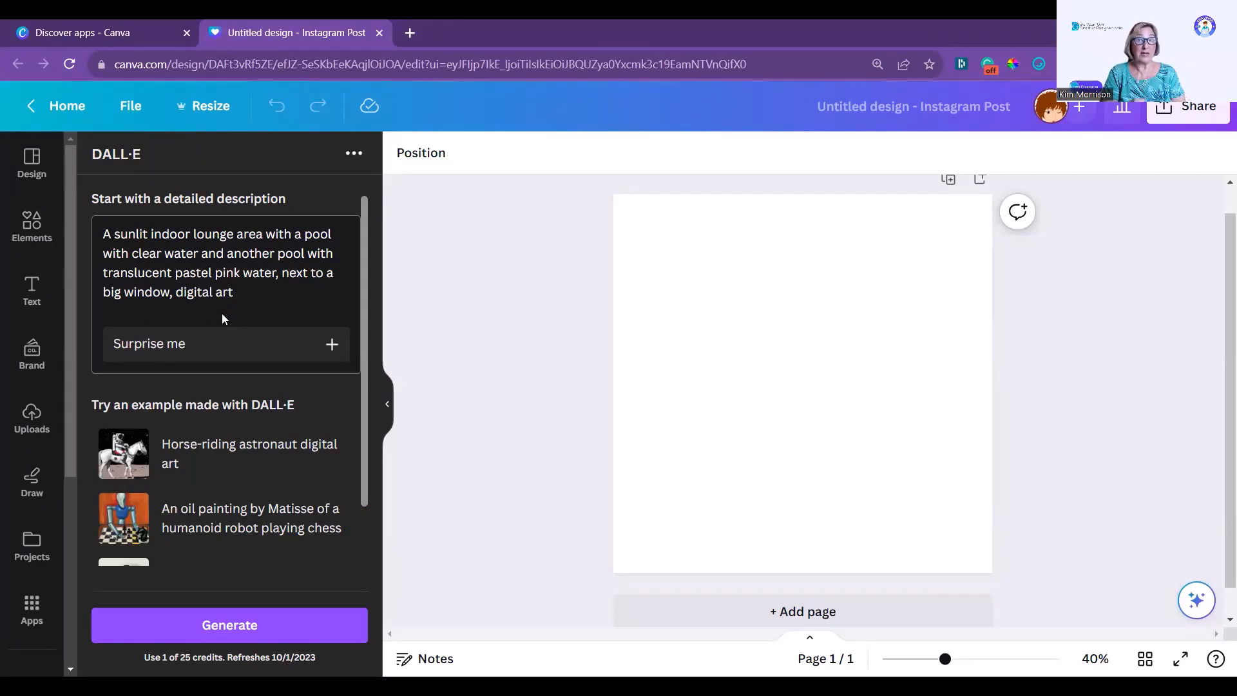
left_click(222, 625)
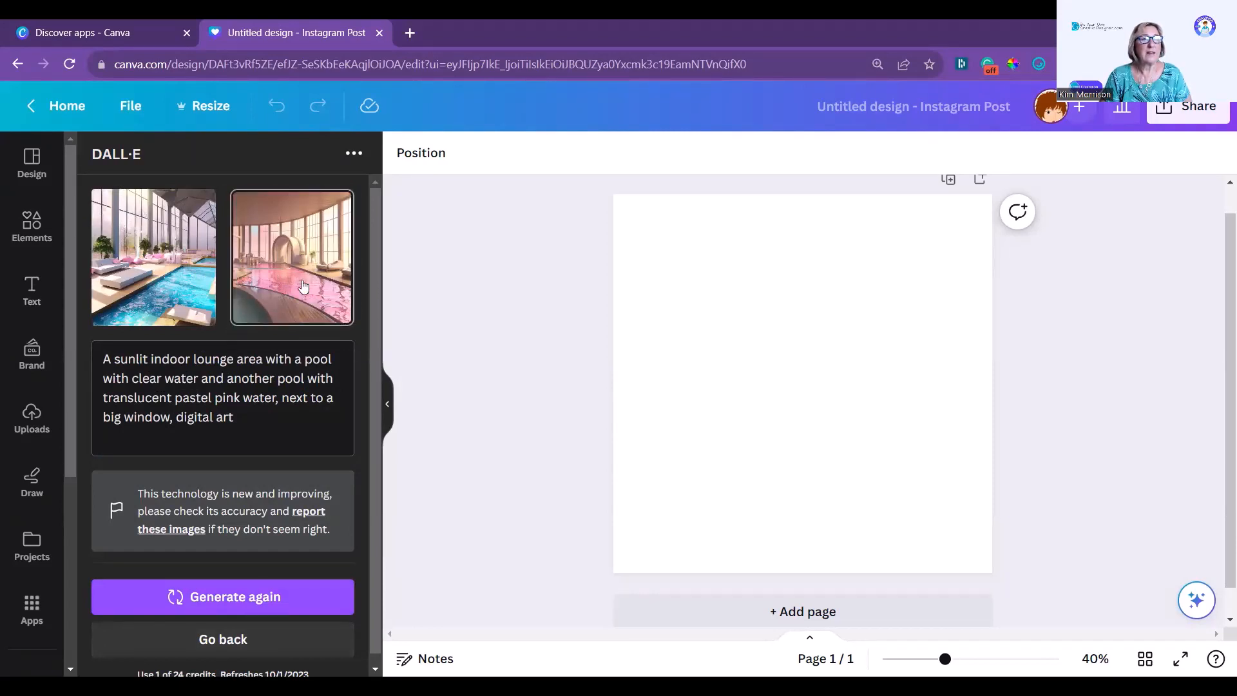
Add the generated pink pool image to the page and enlarge it to fill the whole page
scroll(253, 275, "down", 1)
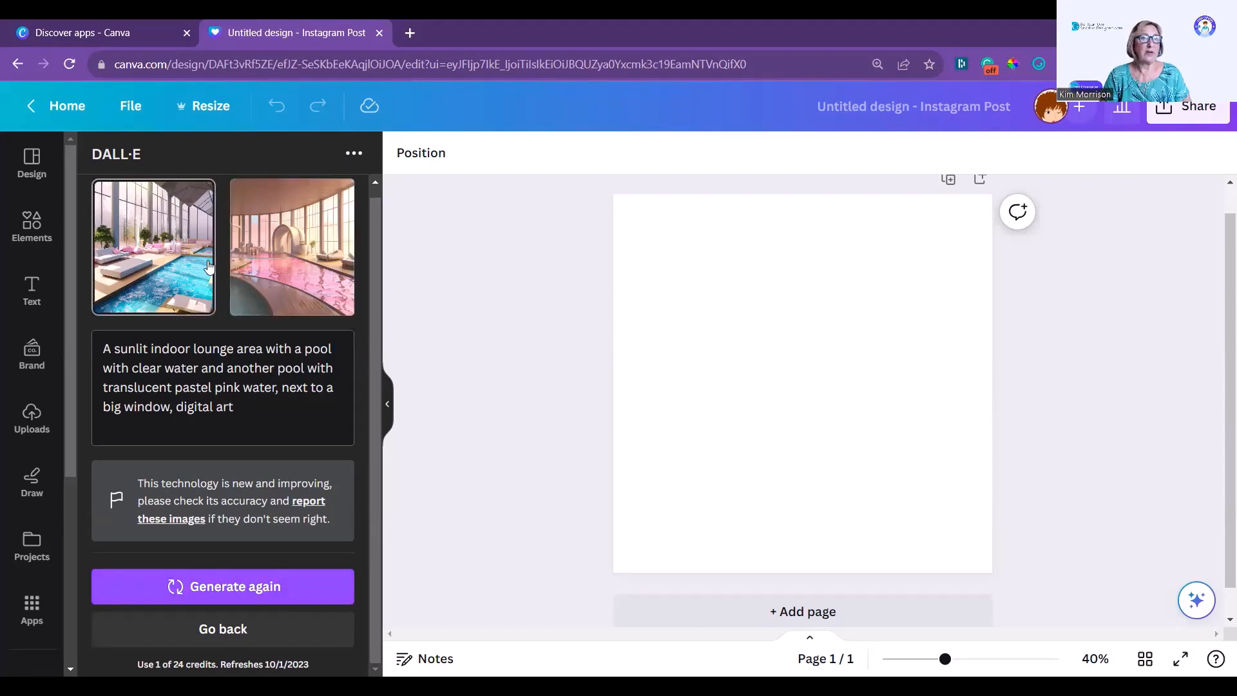
left_click(314, 269)
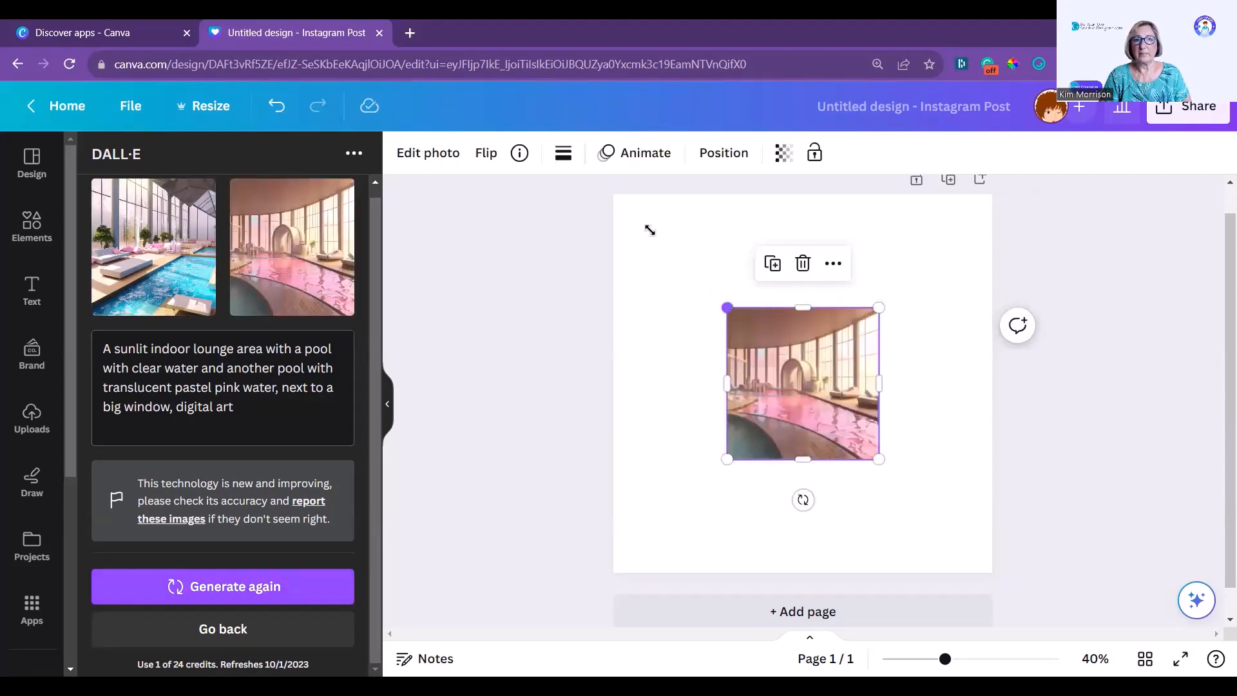
left_click_drag(649, 230, 613, 193)
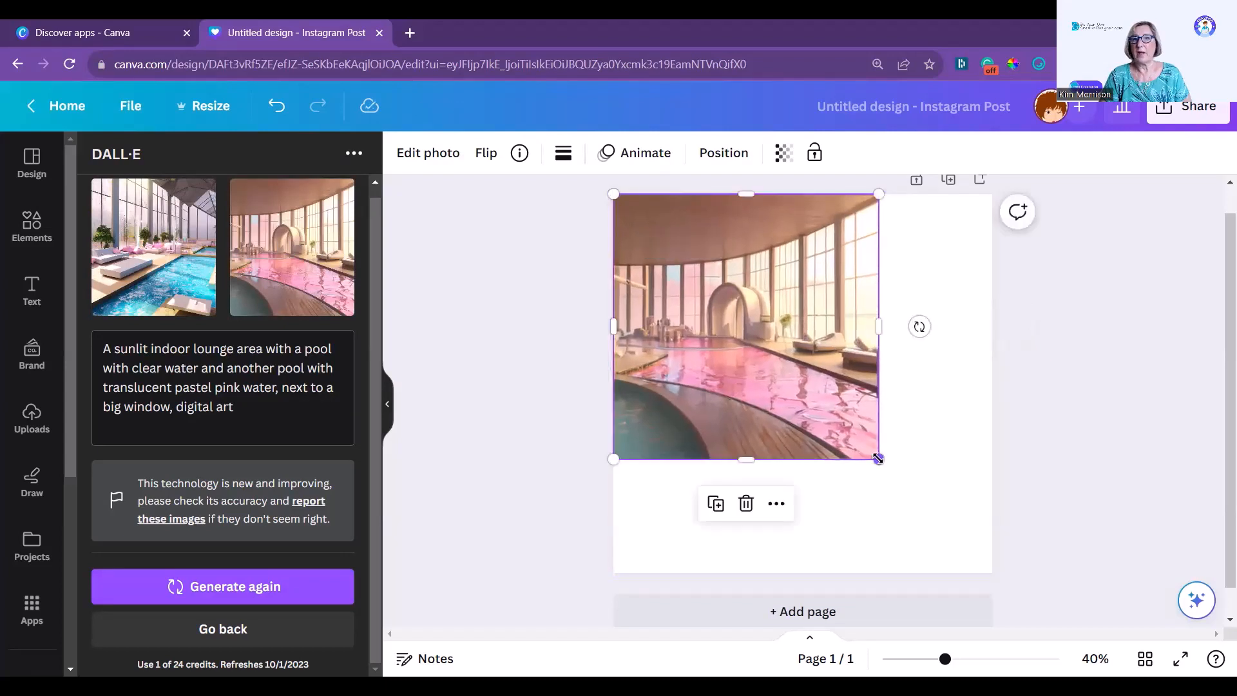
left_click_drag(877, 459, 999, 560)
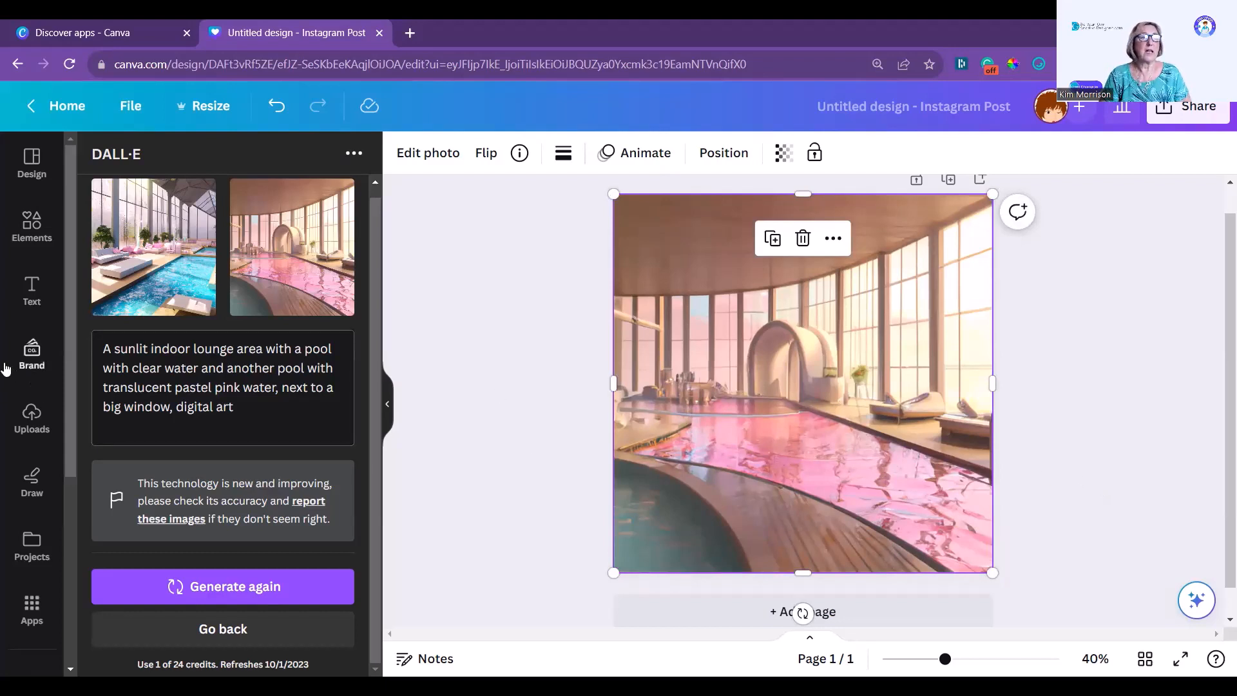
Check the uploaded images for the generated pool picture and look through the list of installed apps
left_click(22, 425)
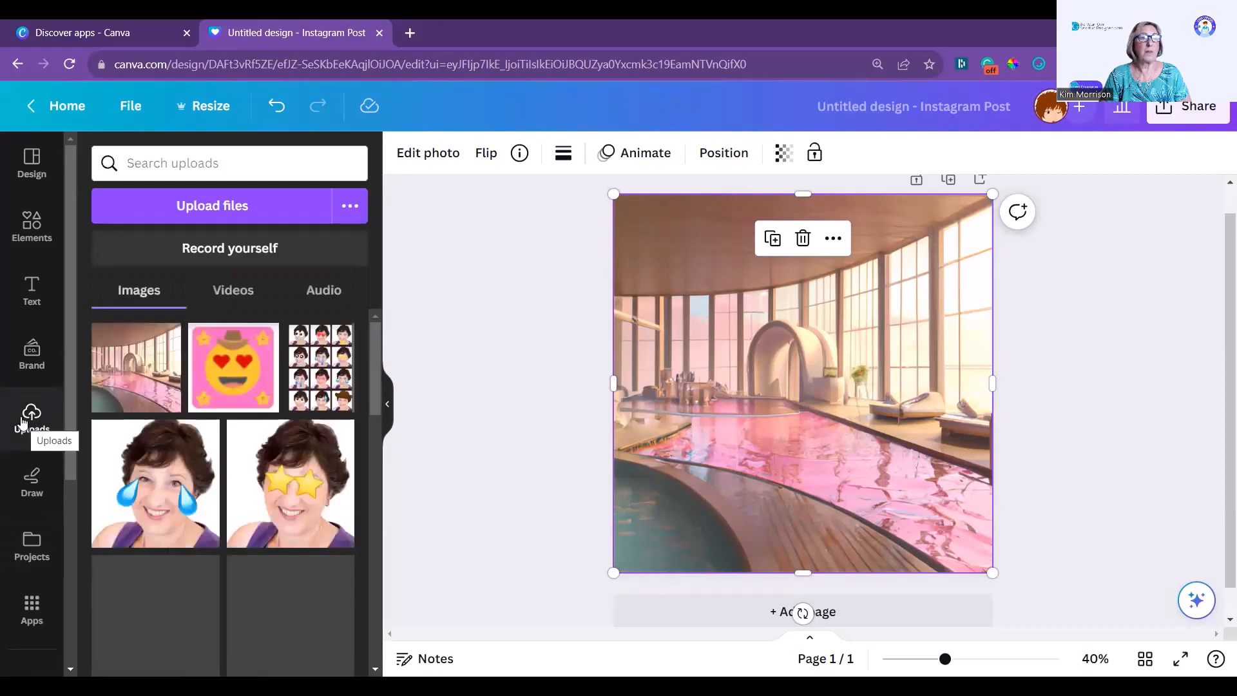
mouse_move(135, 386)
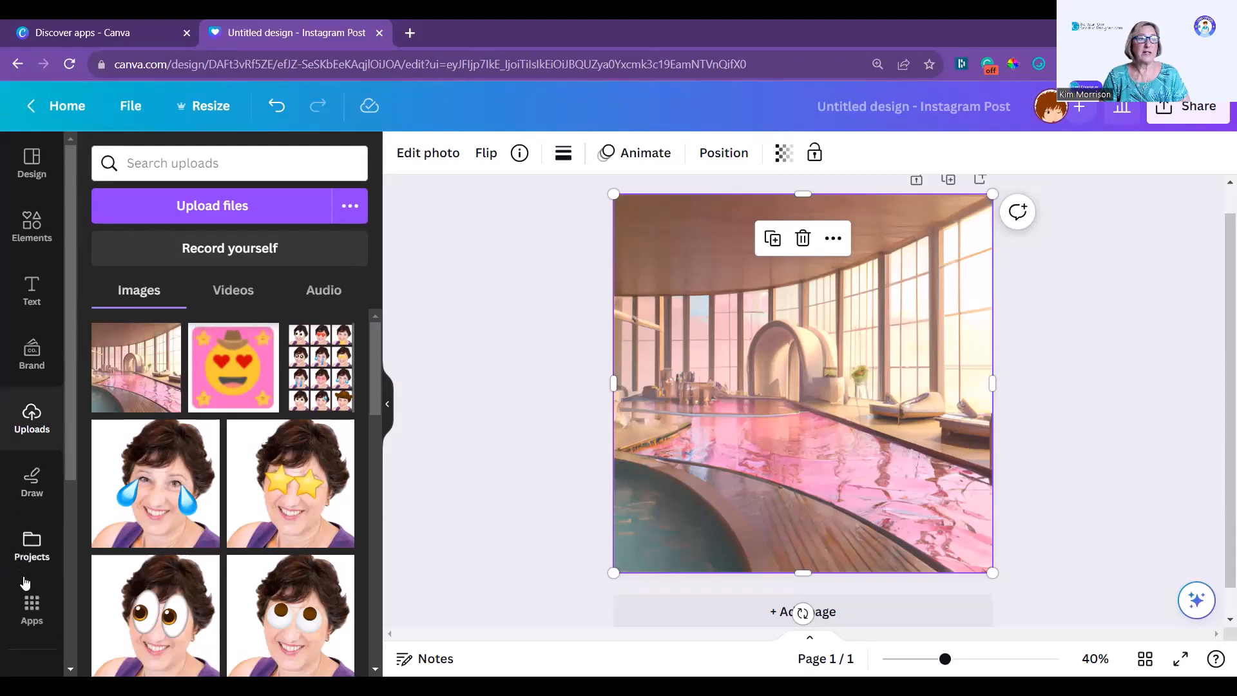
scroll(25, 535, "down", 5)
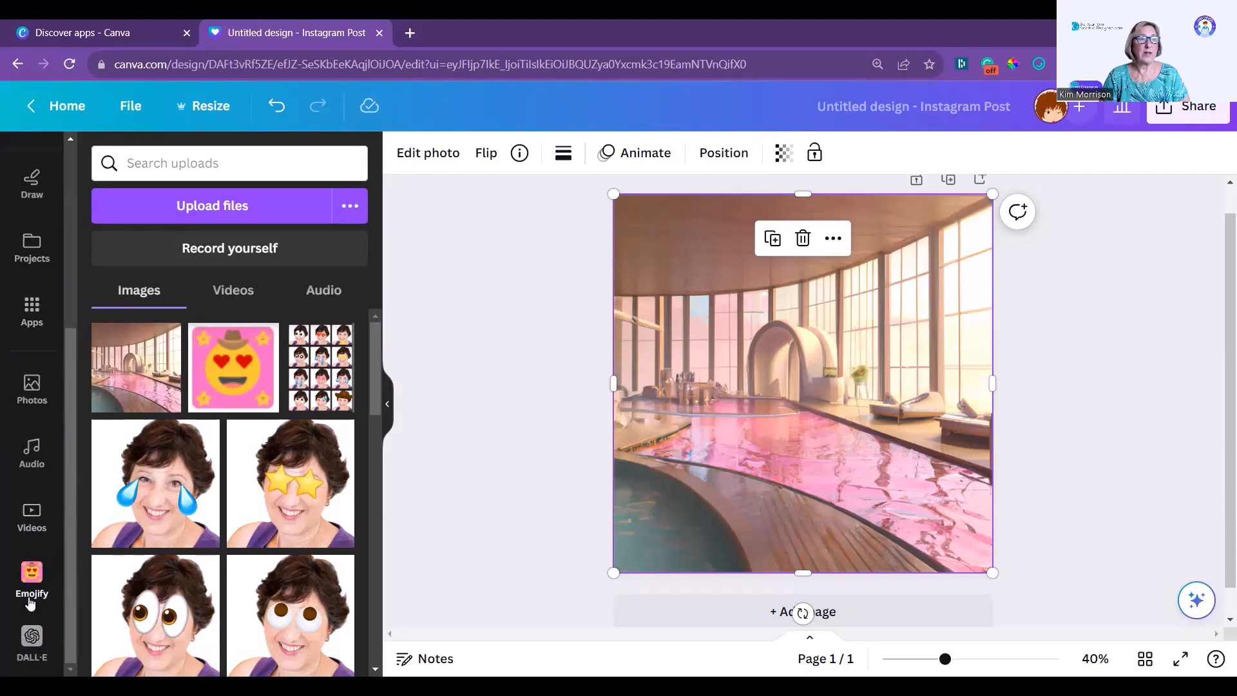
scroll(31, 555, "up", 5)
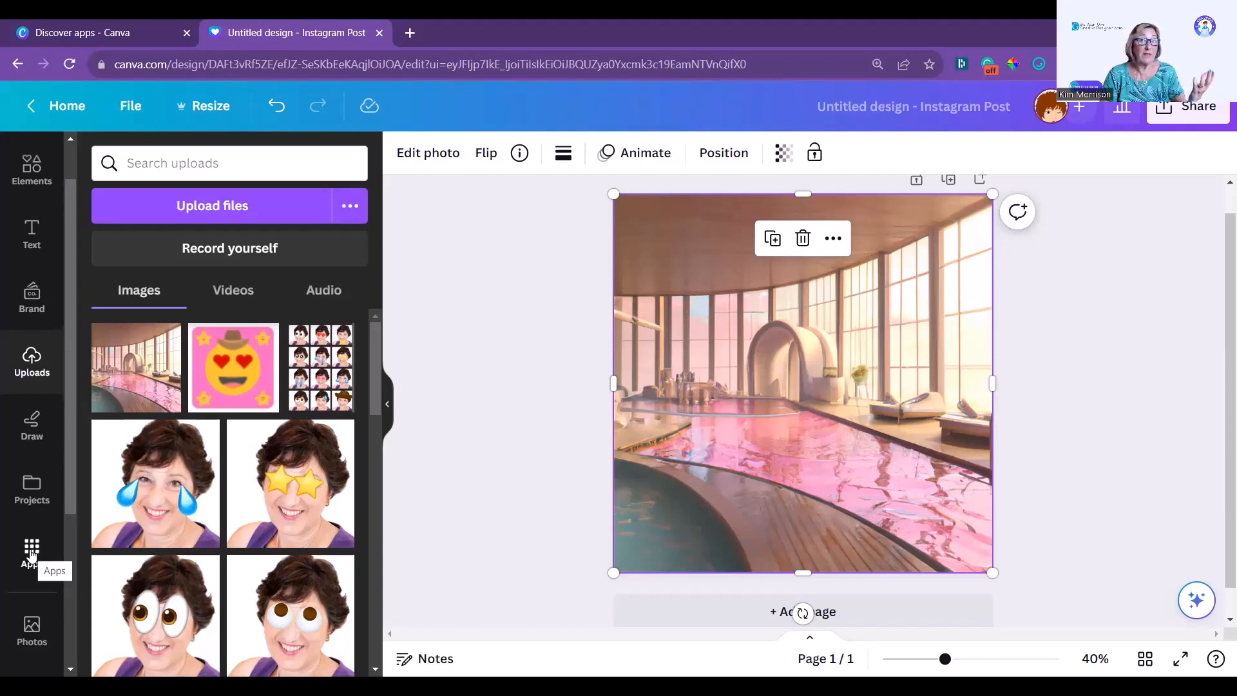
Reopen the DALL·E app, fill in a surprise prompt and add a blank second page to the design
scroll(31, 555, "down", 4)
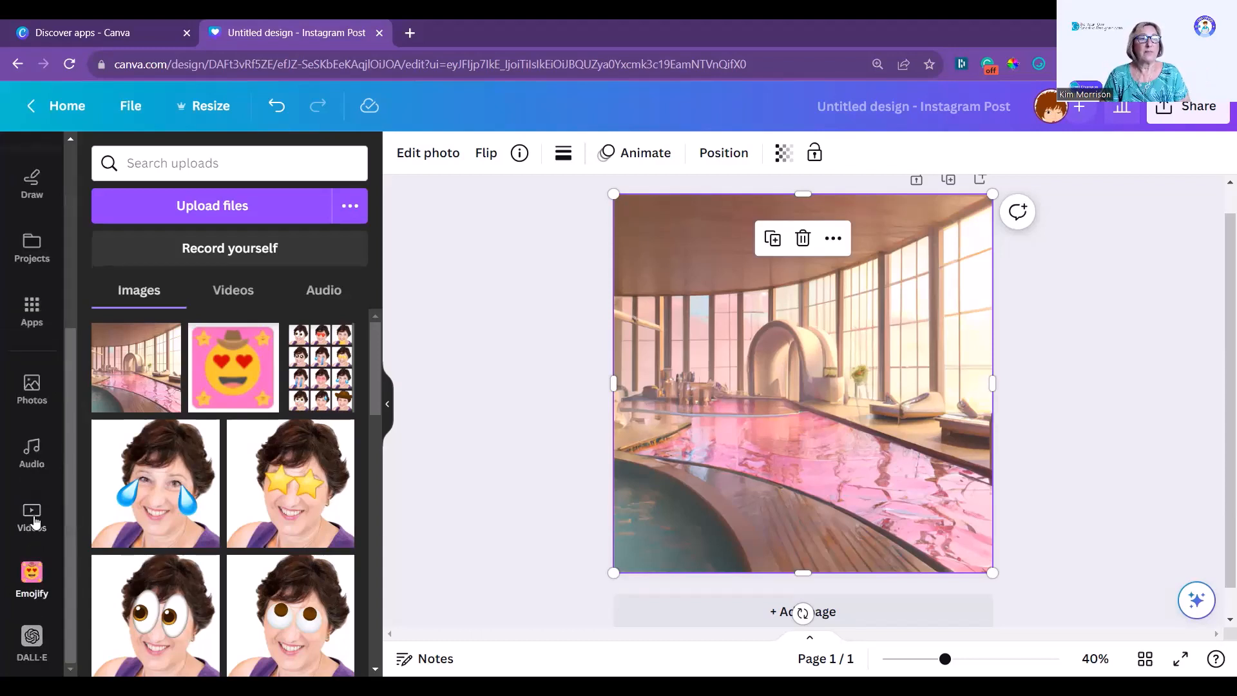
left_click(30, 637)
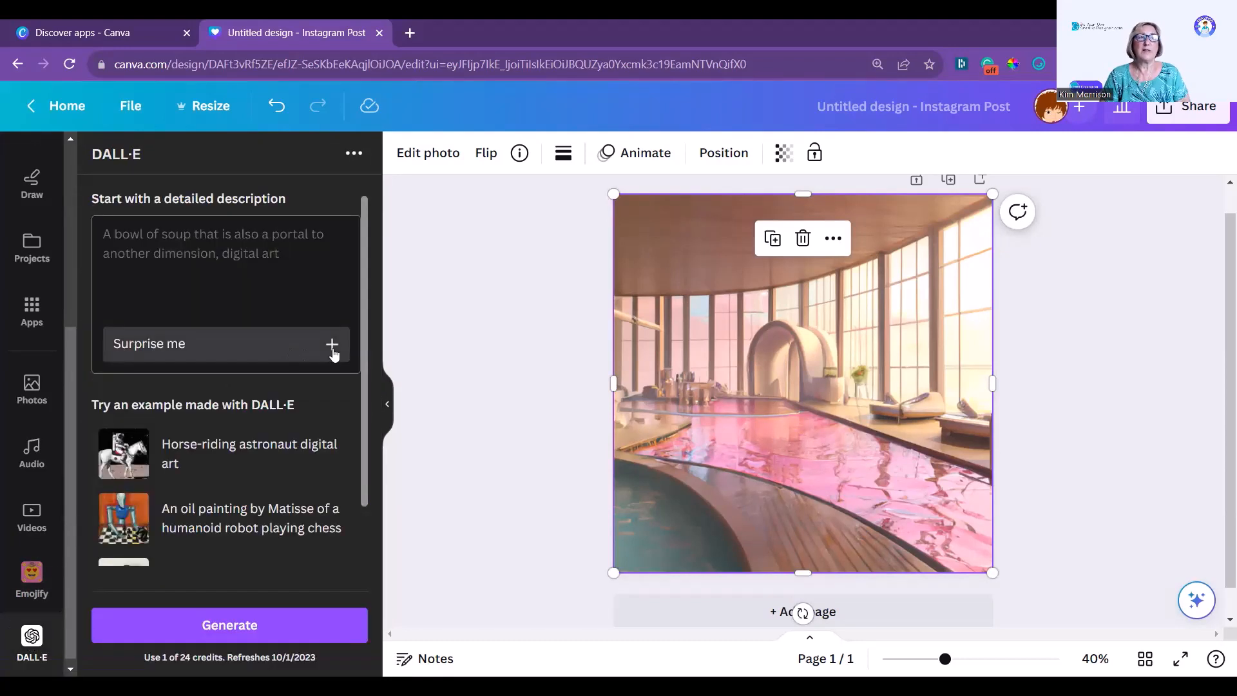
left_click(332, 350)
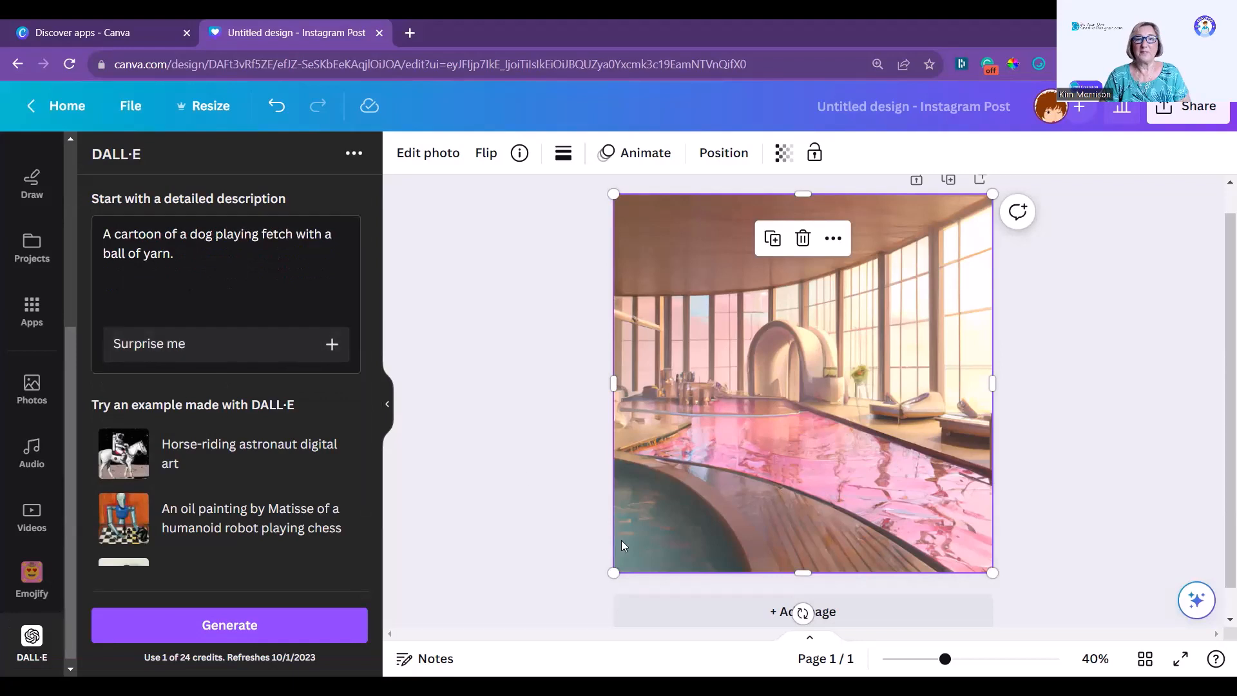
left_click(690, 610)
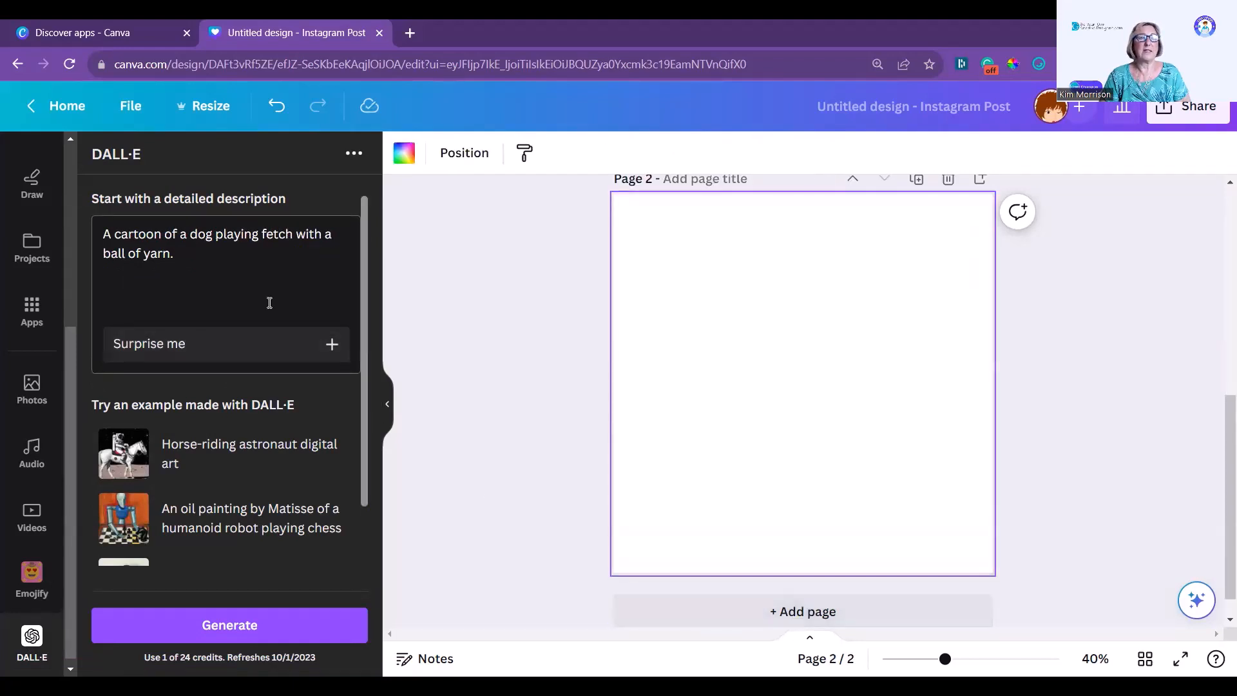
Cycle through the surprise prompts to "Panda mad scientist mixing sparkling chemicals, digital art" and generate images from it
left_click(331, 347)
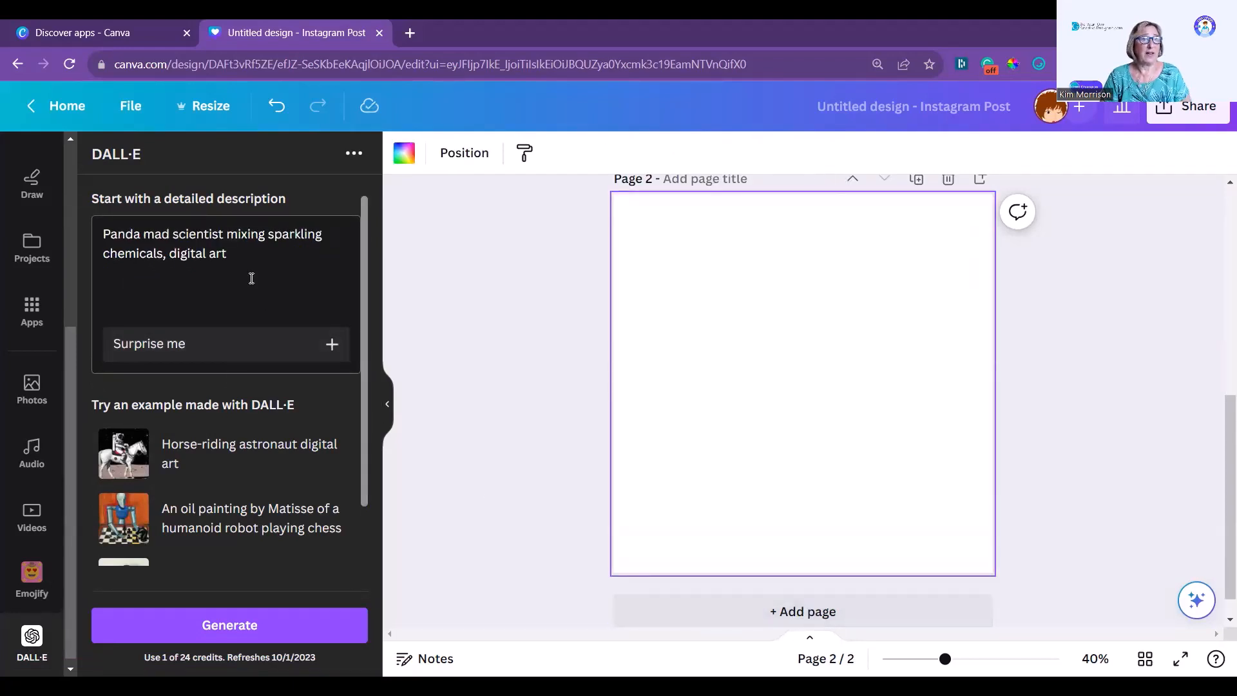
left_click(216, 350)
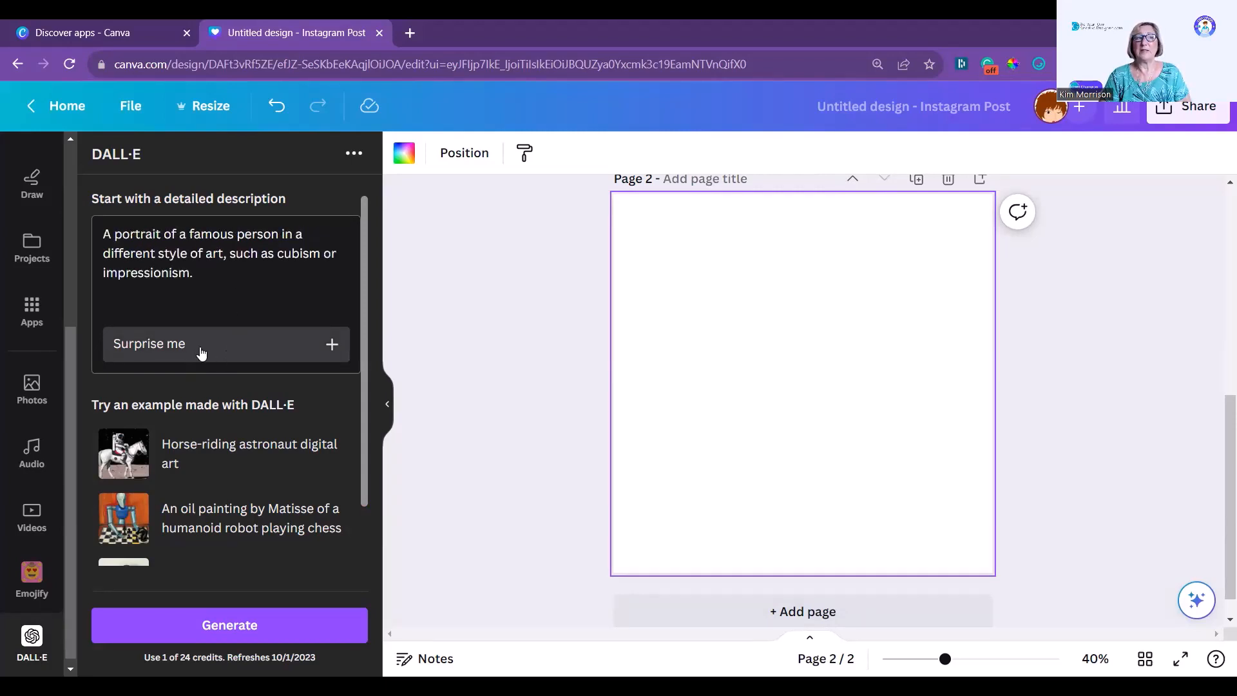
left_click(334, 348)
left_click(333, 348)
left_click(333, 348)
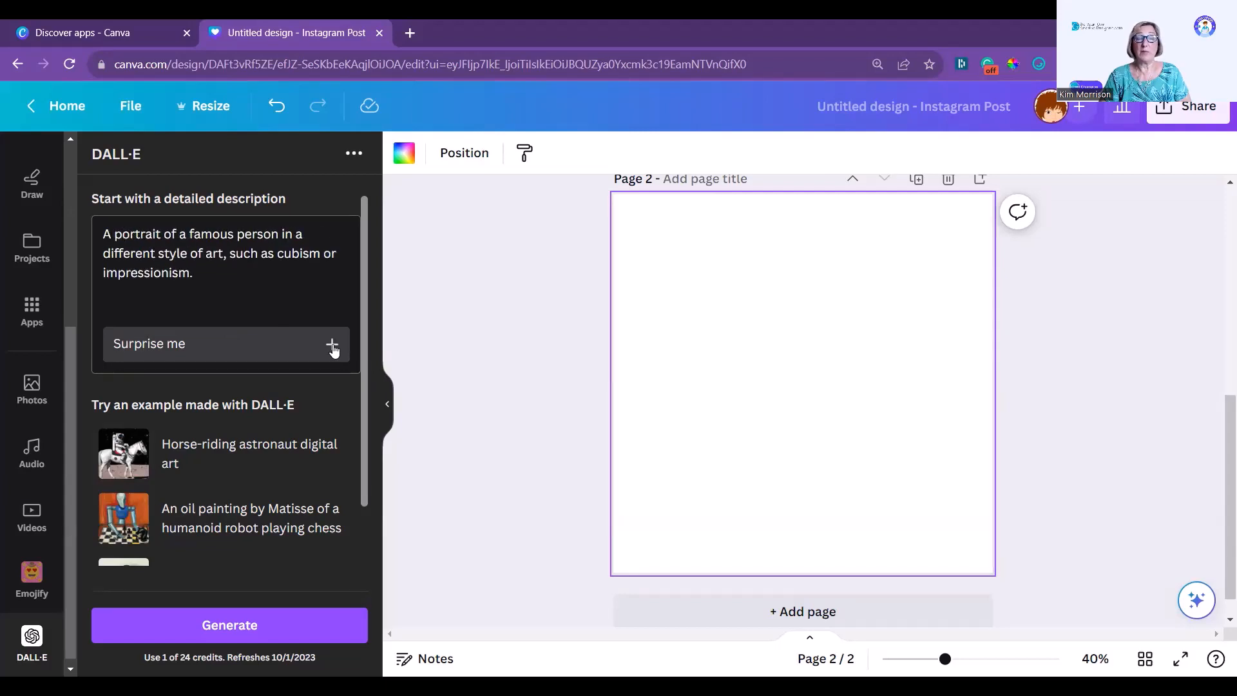
left_click(333, 348)
left_click(333, 348)
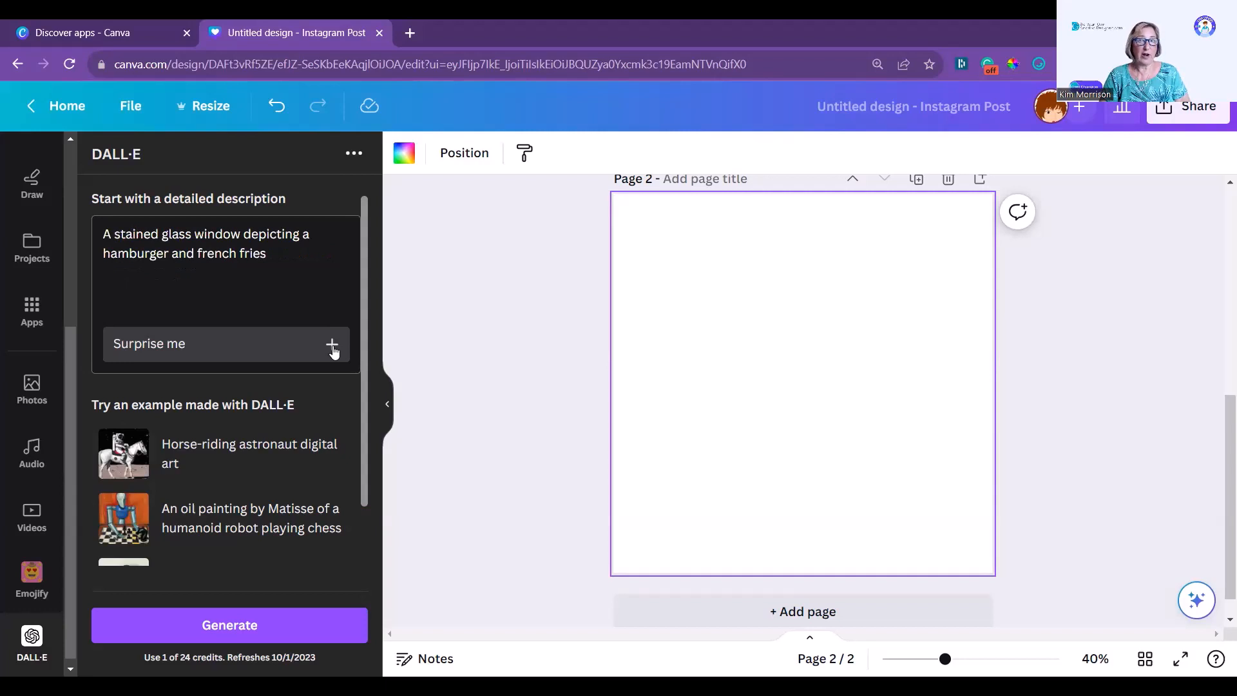
left_click(333, 348)
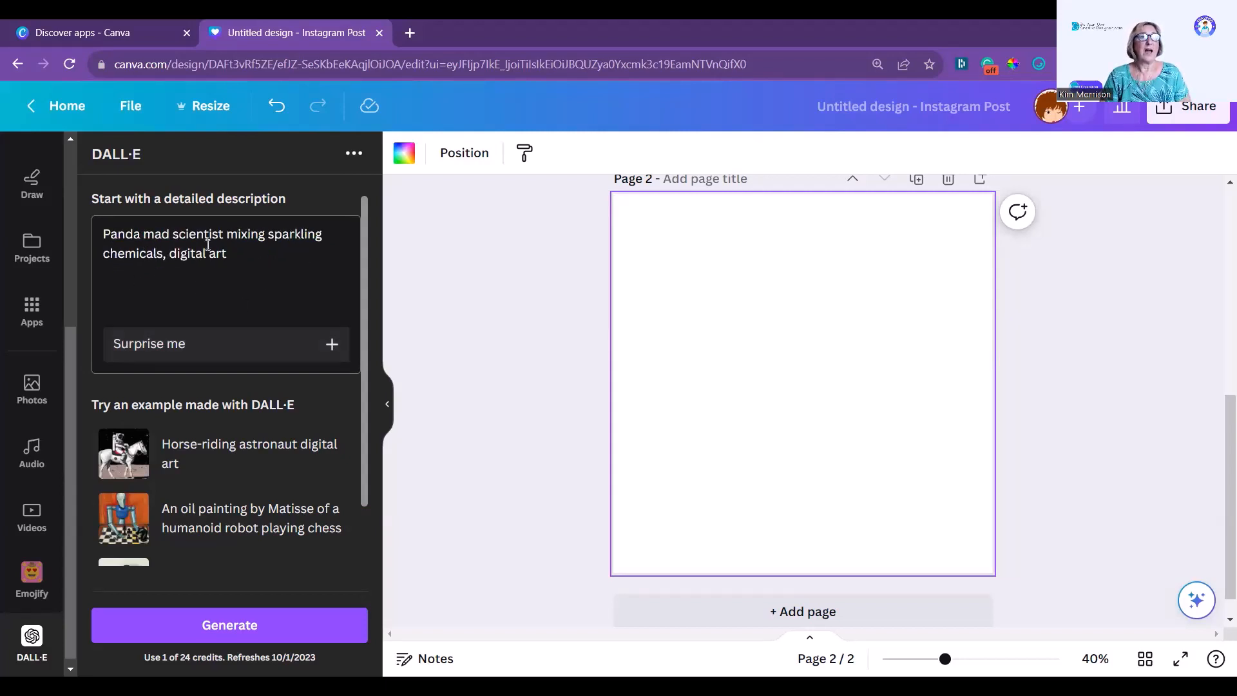
left_click(225, 625)
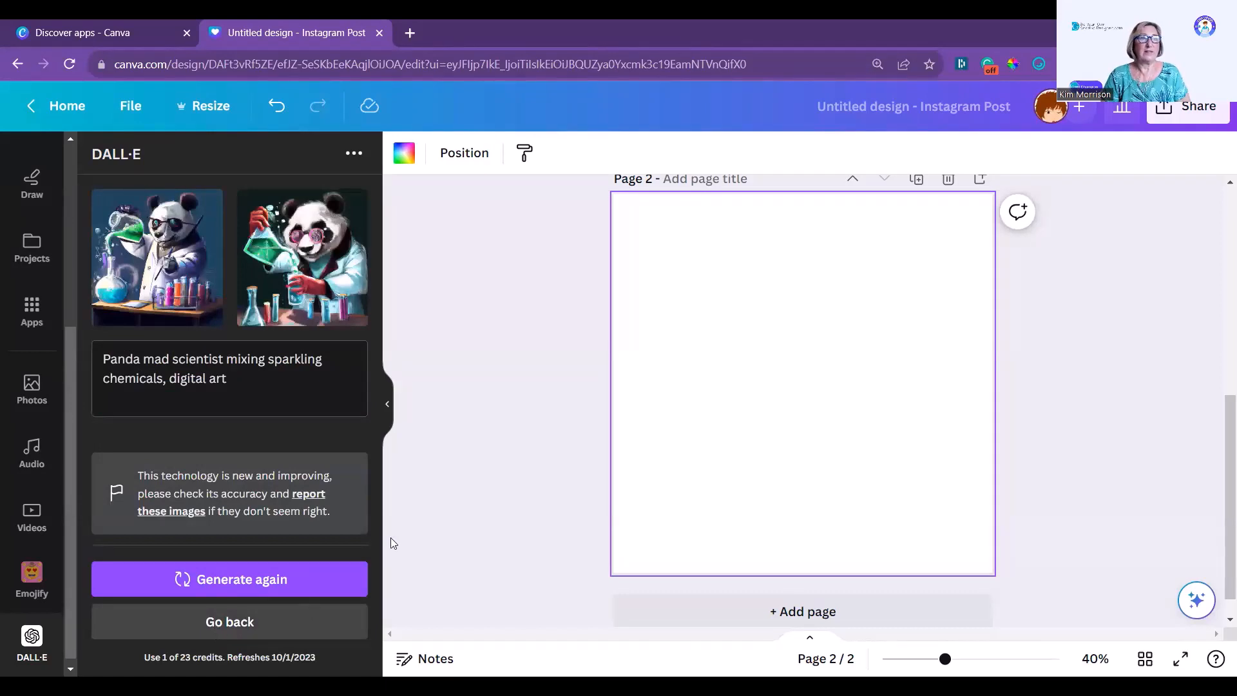
Add the generated panda image with the blue background to page 2 and enlarge it to fill the page
left_click(154, 277)
left_click_drag(718, 300, 602, 205)
left_click_drag(876, 452, 969, 563)
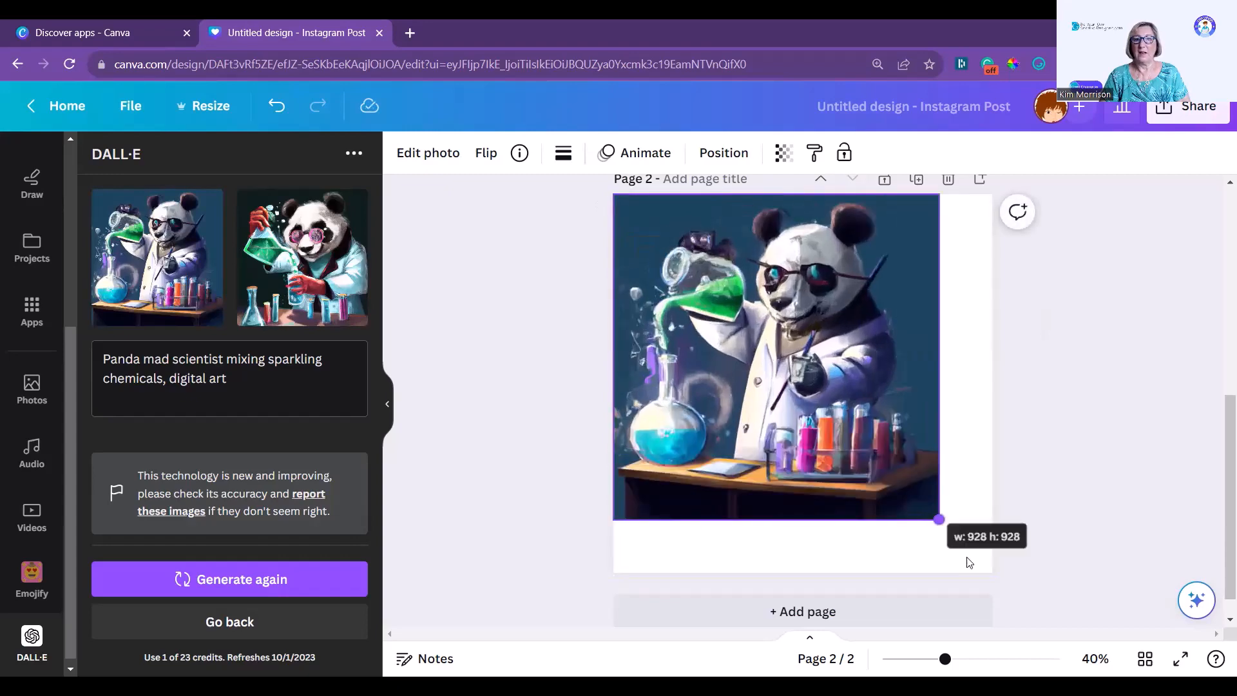
left_click_drag(969, 563, 993, 573)
View the design full screen and go back from the panda page to the pool page
left_click(1145, 658)
left_click(1180, 658)
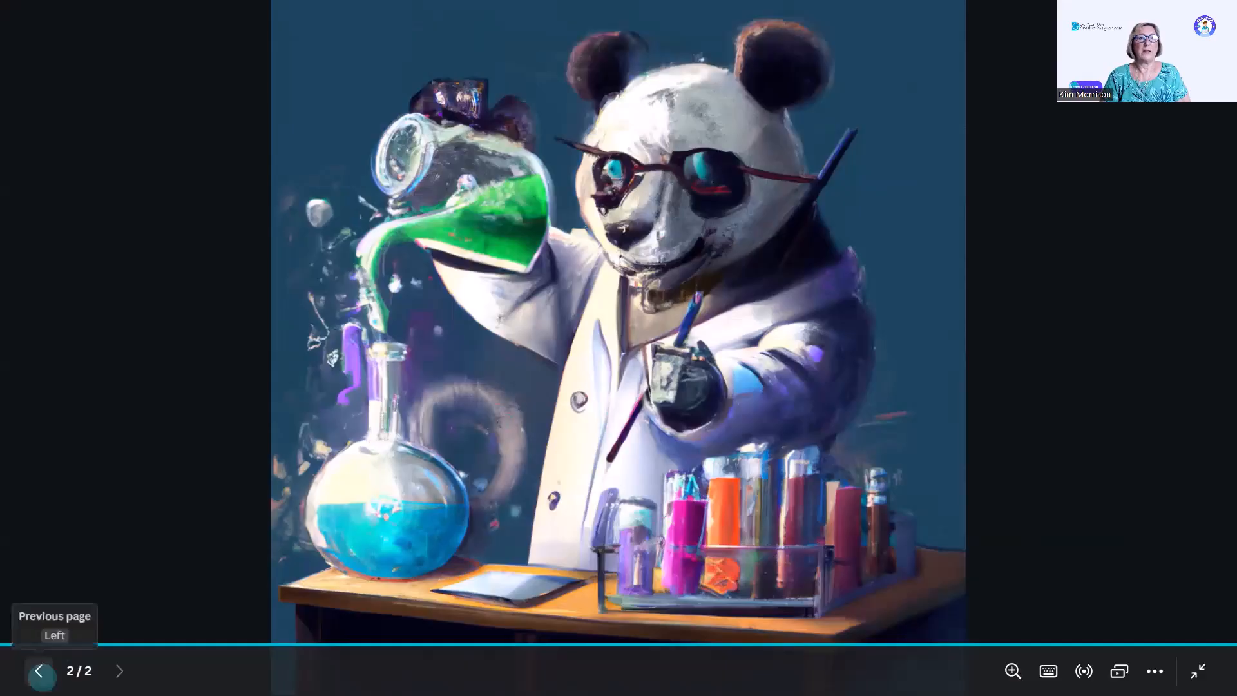
left_click(40, 672)
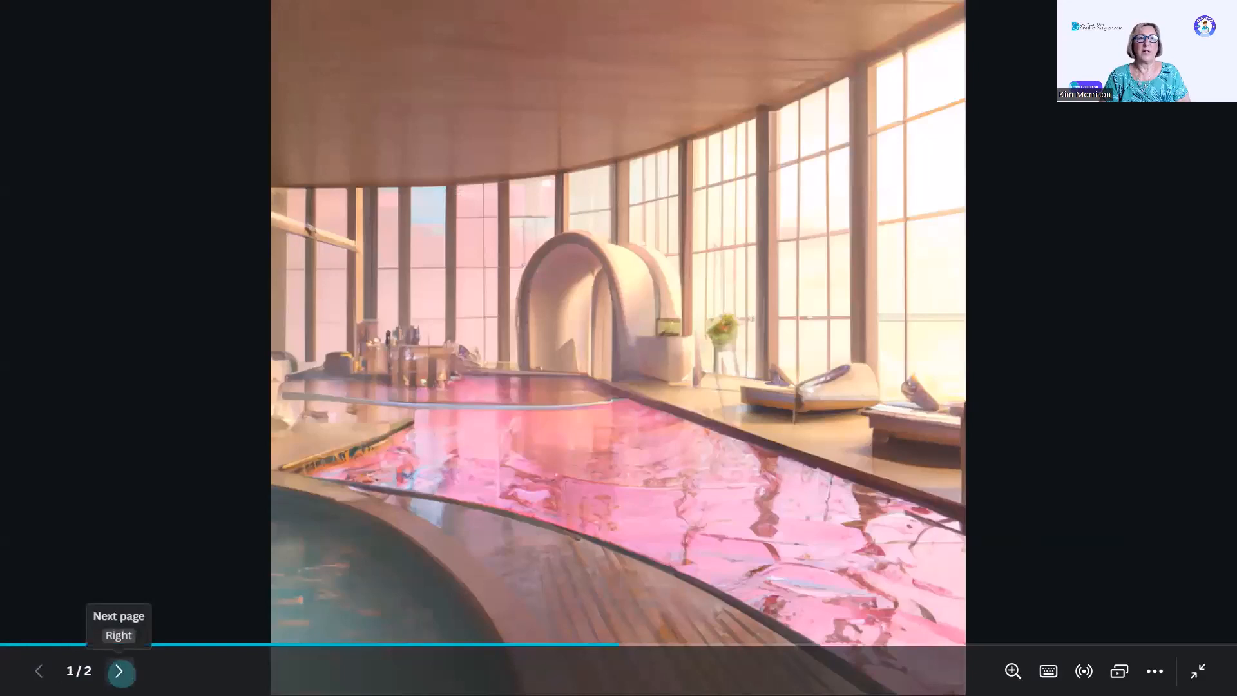
Advance the full-screen view to the panda page and return to the editor
left_click(120, 672)
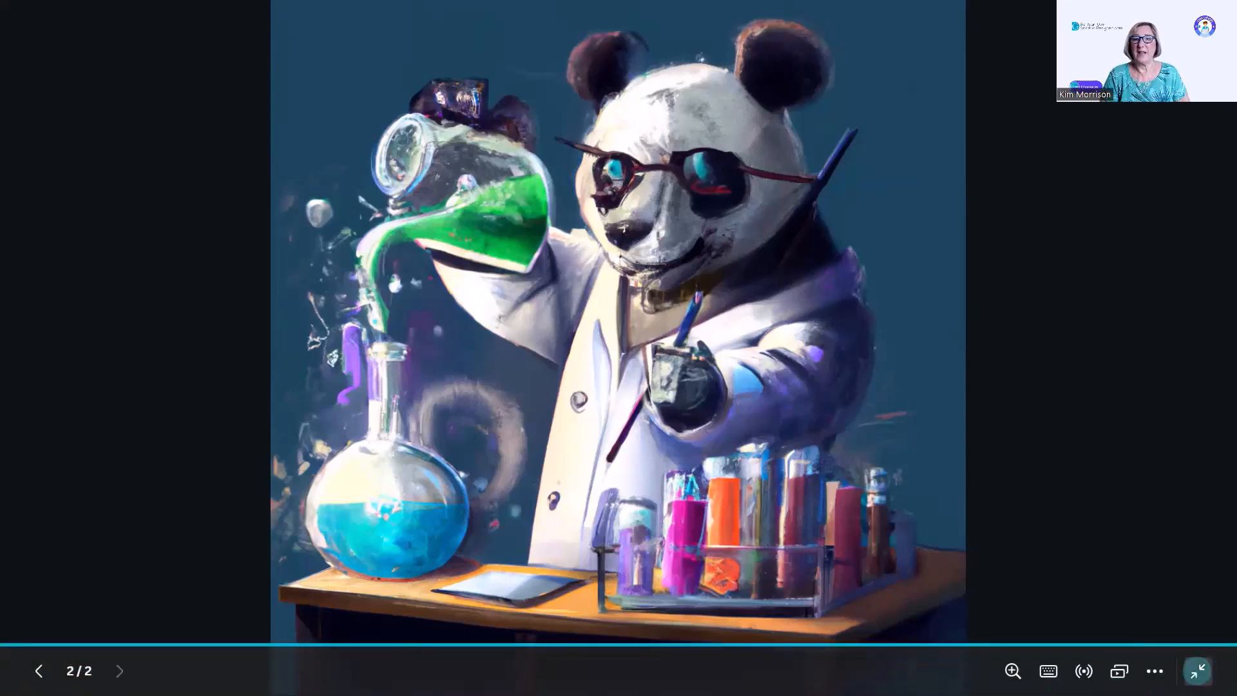
left_click(1197, 670)
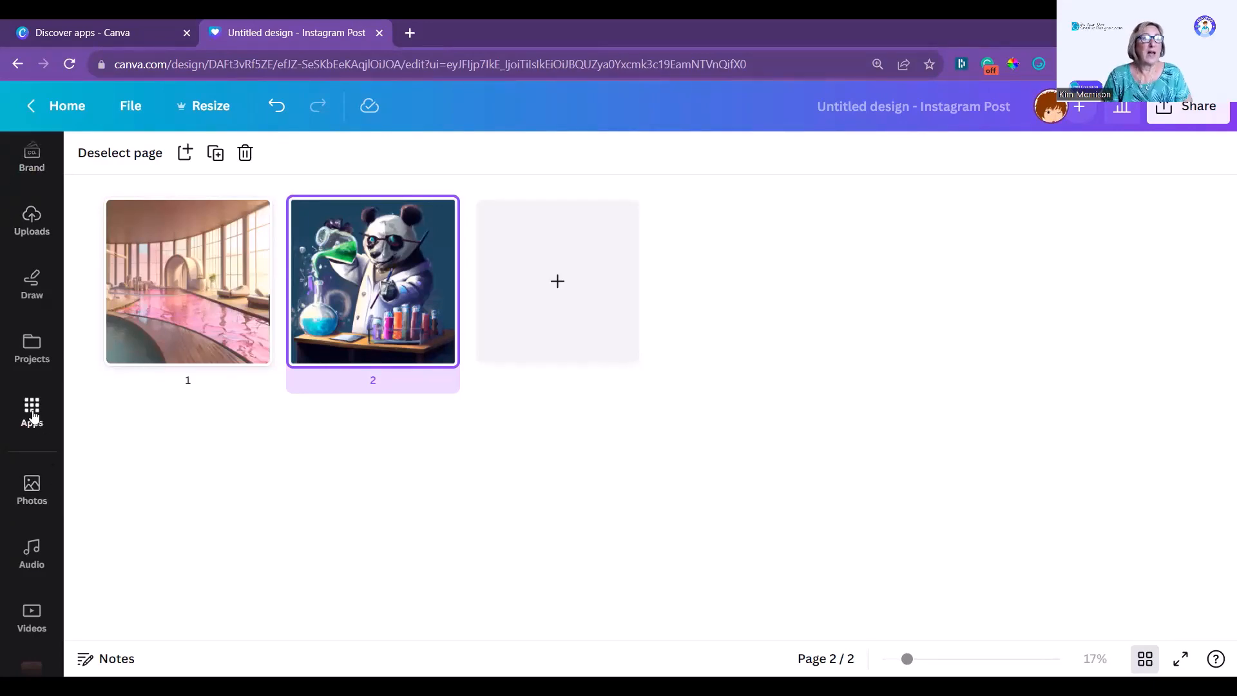
Bring up the apps list and add a blank third page below the panda page
left_click(42, 430)
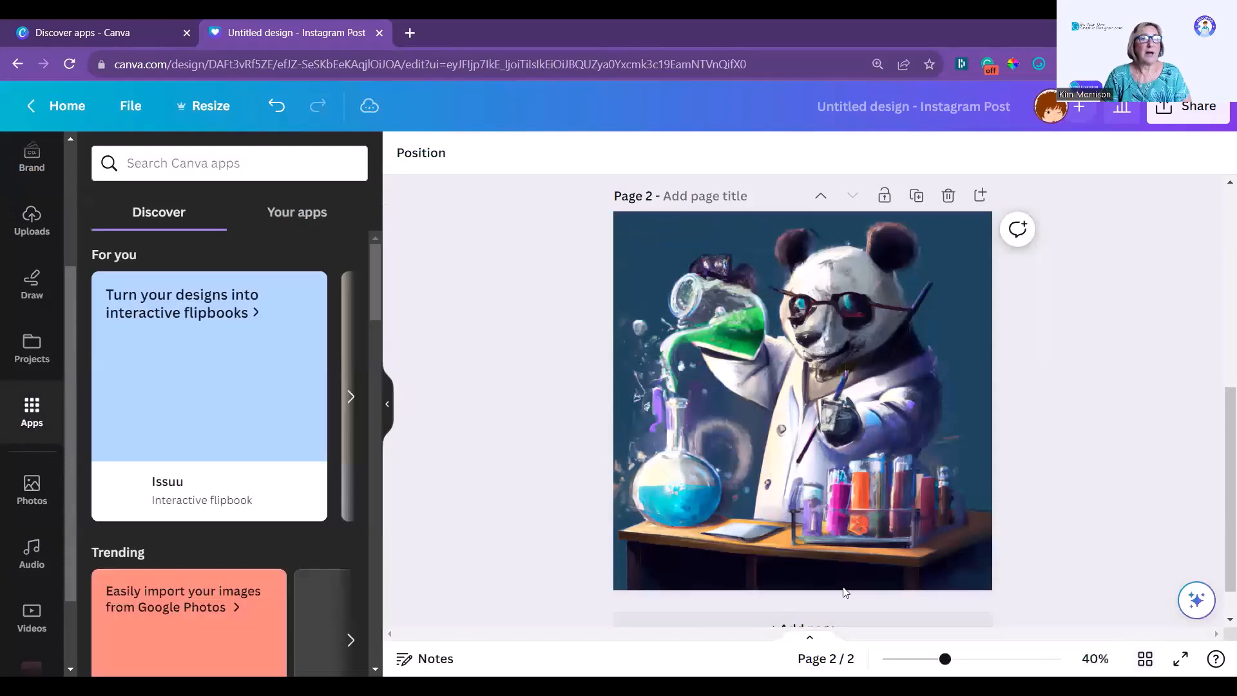
scroll(918, 570, "down", 1)
left_click(508, 588)
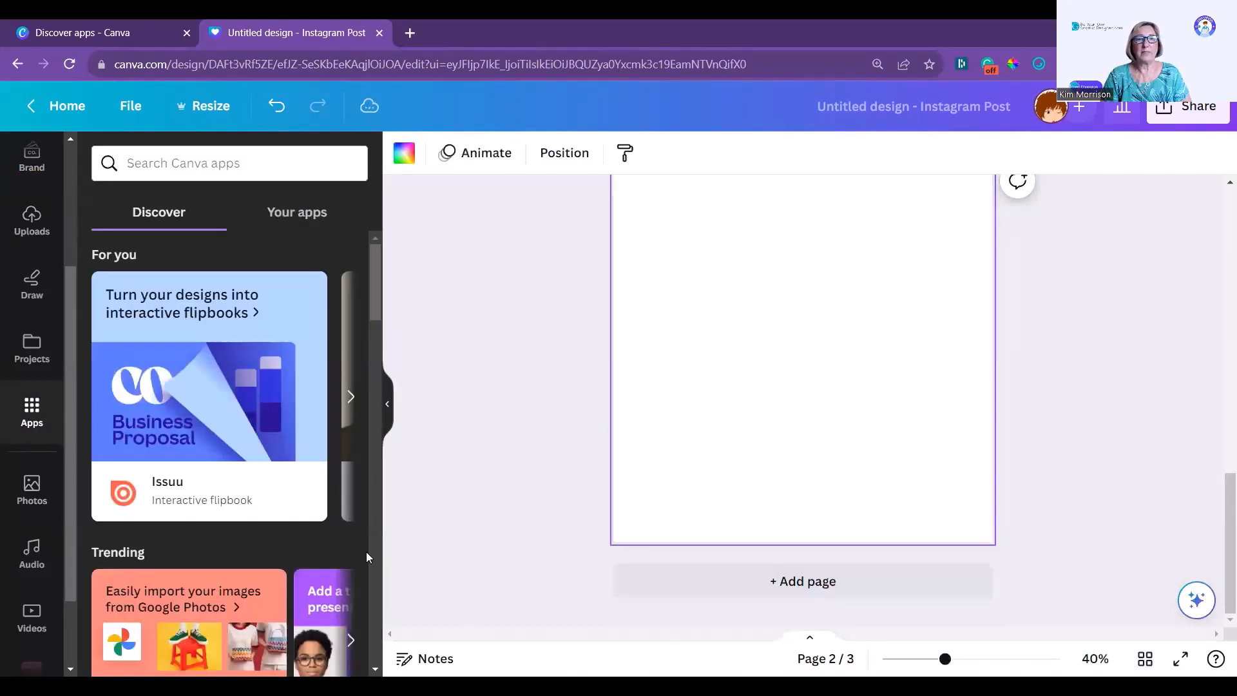
Search the apps for Imagen, look through its sample images and open the app
left_click(157, 163)
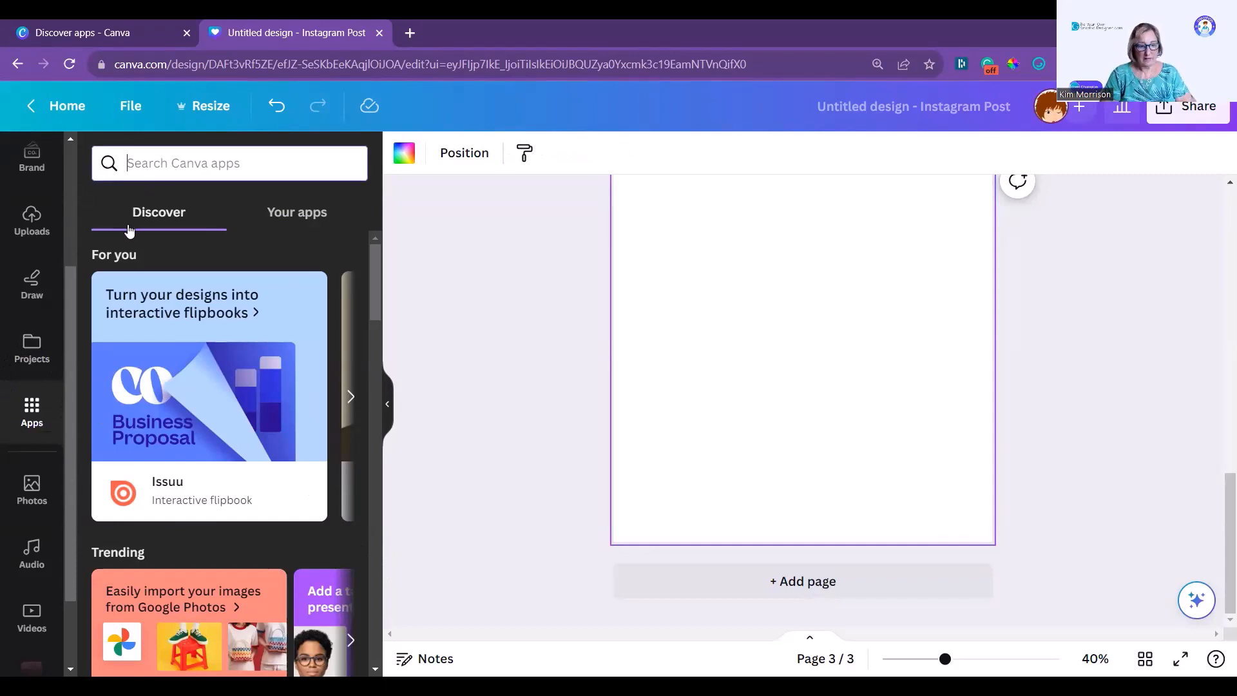
type("Imagen")
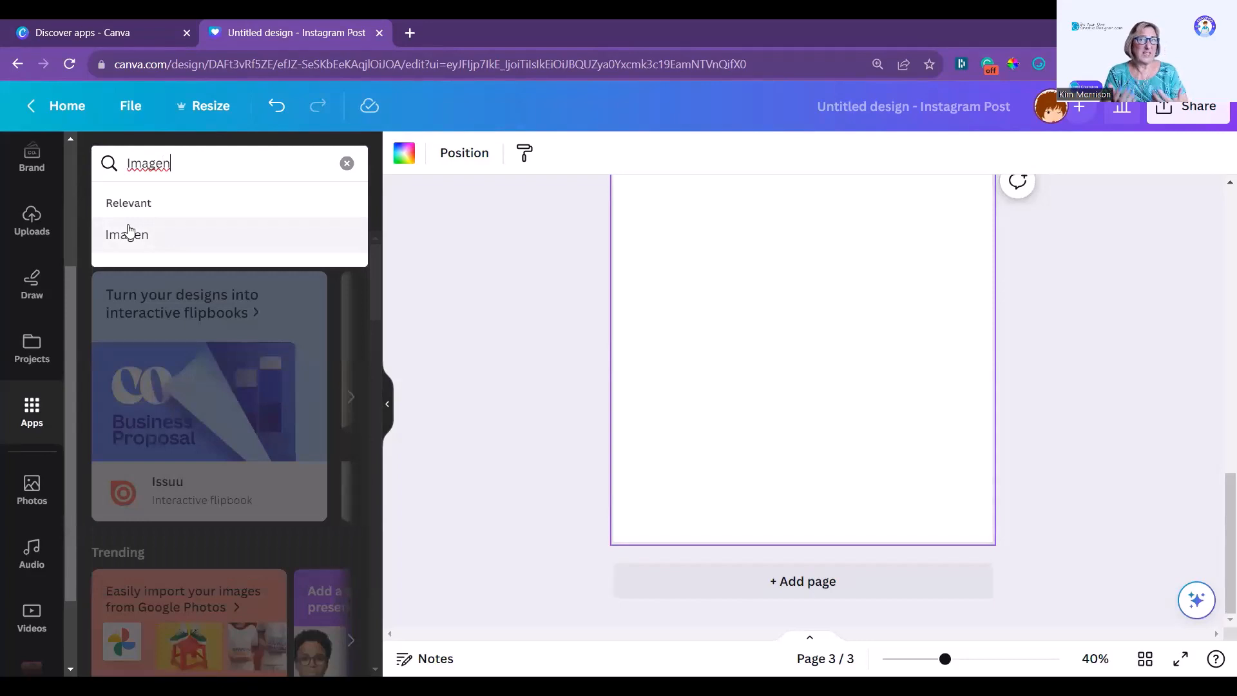
left_click(129, 233)
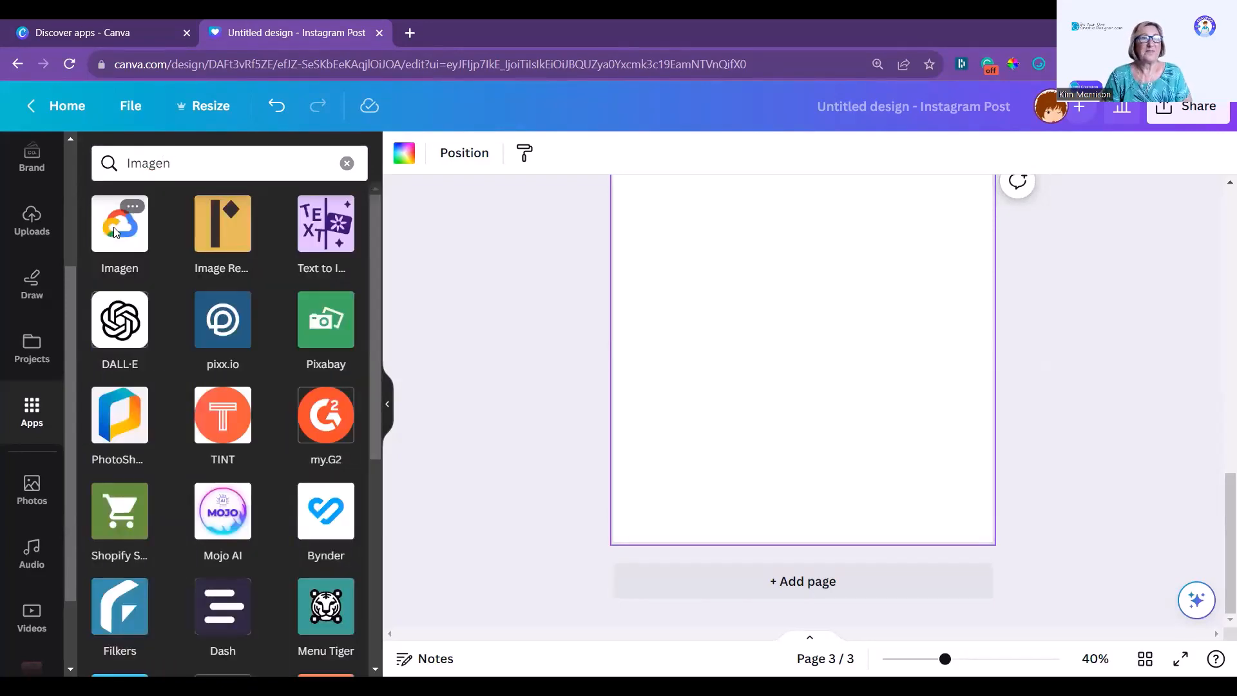
left_click(115, 233)
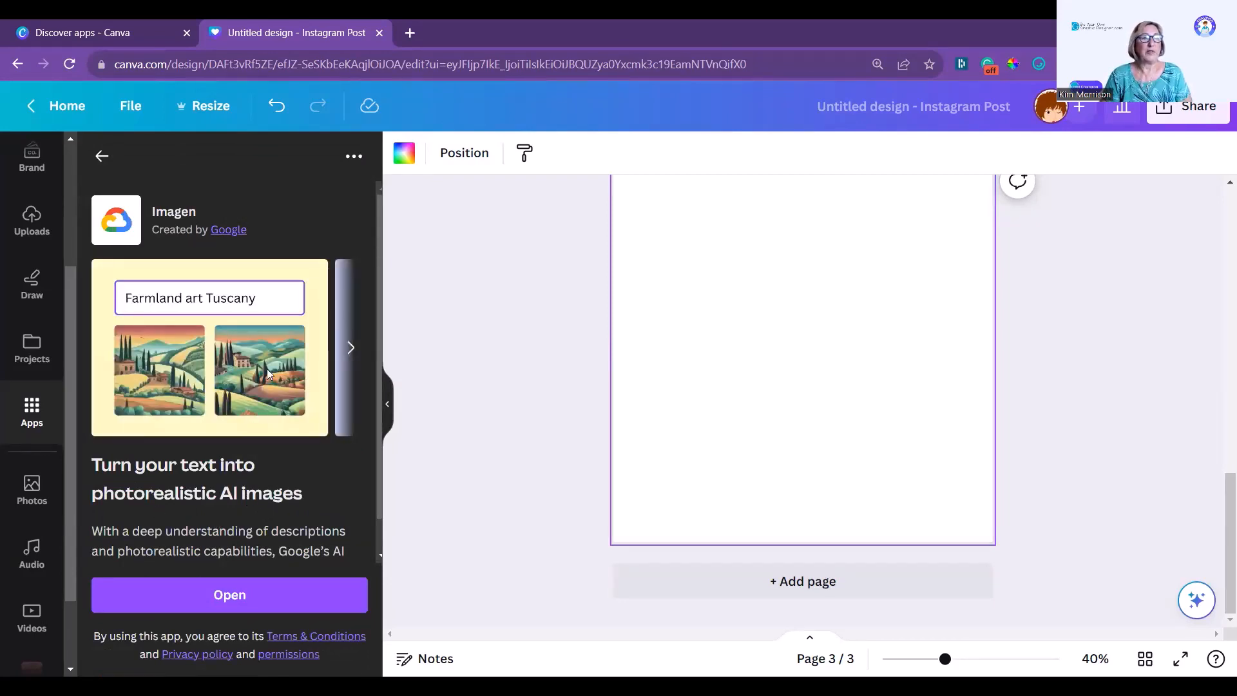
left_click(350, 349)
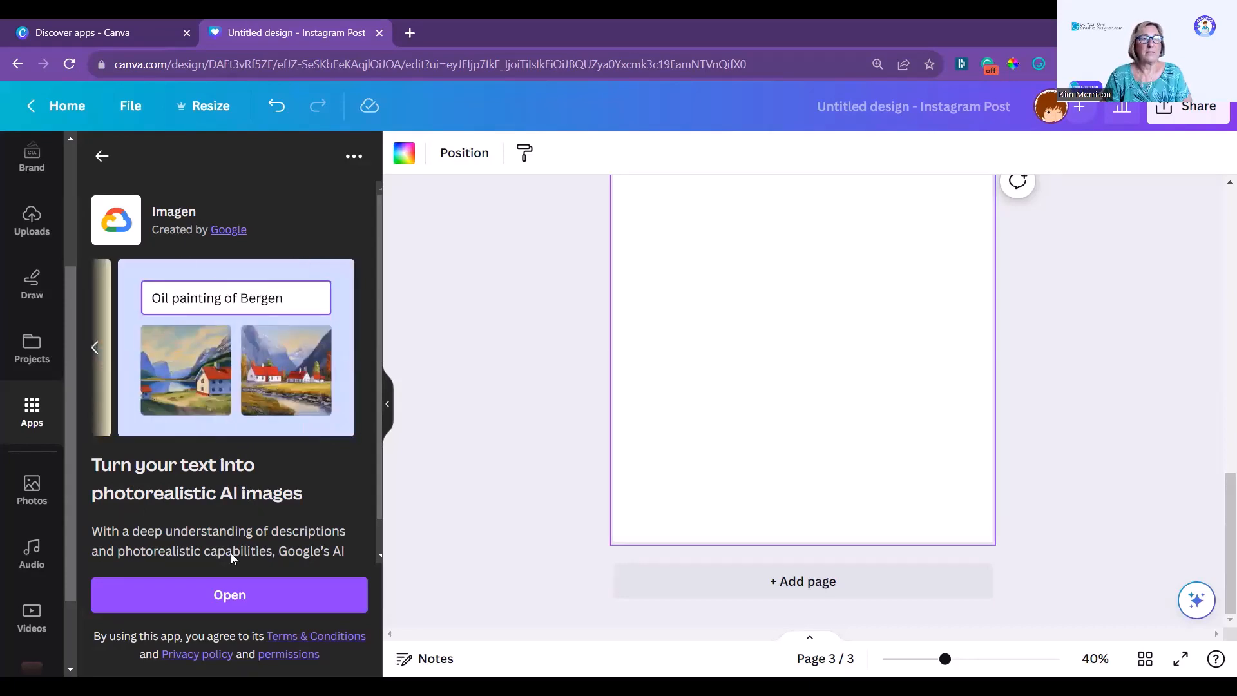
left_click(244, 596)
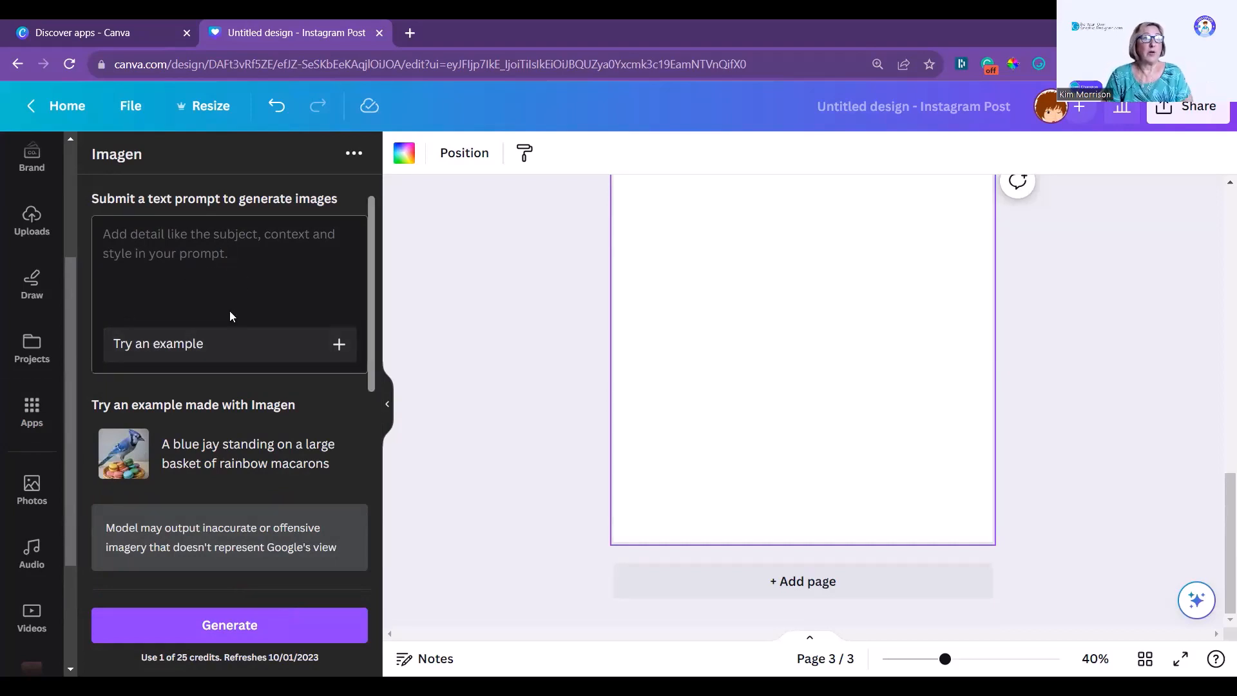
Cycle through Imagen's example prompts to "A dense and enchanting forest covered in a carpet of colorful wildflowers." and generate images from it
scroll(210, 437, "down", 2)
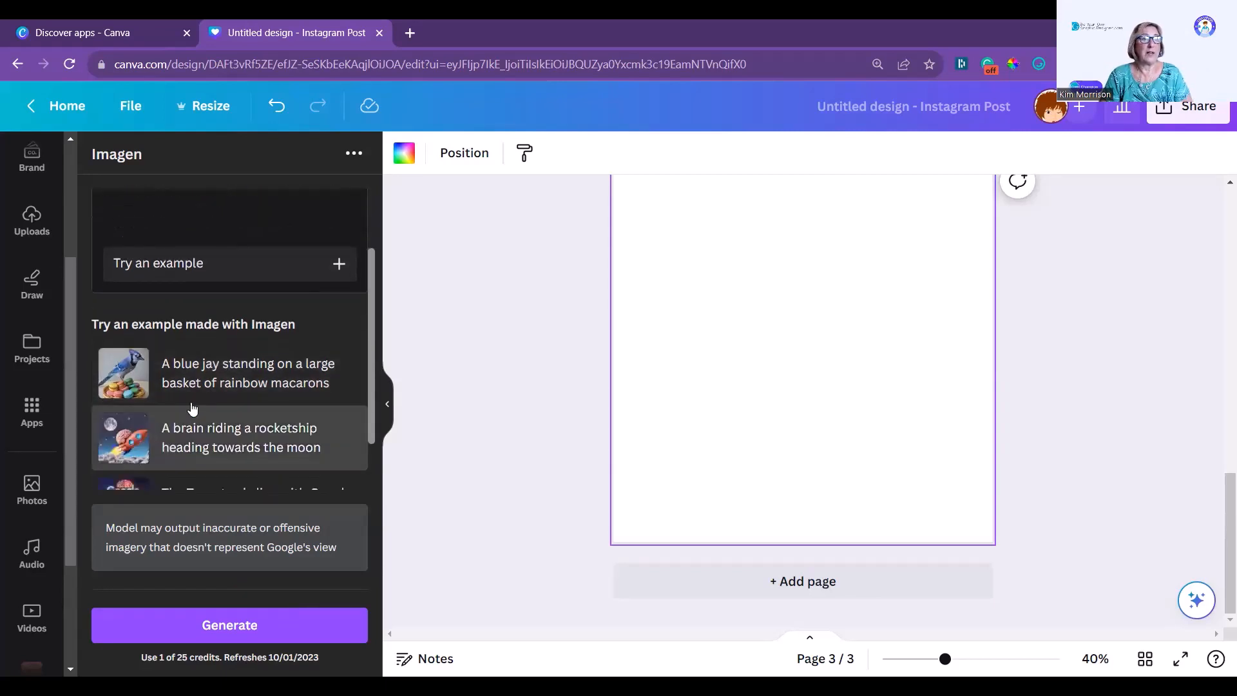
scroll(213, 387, "down", 2)
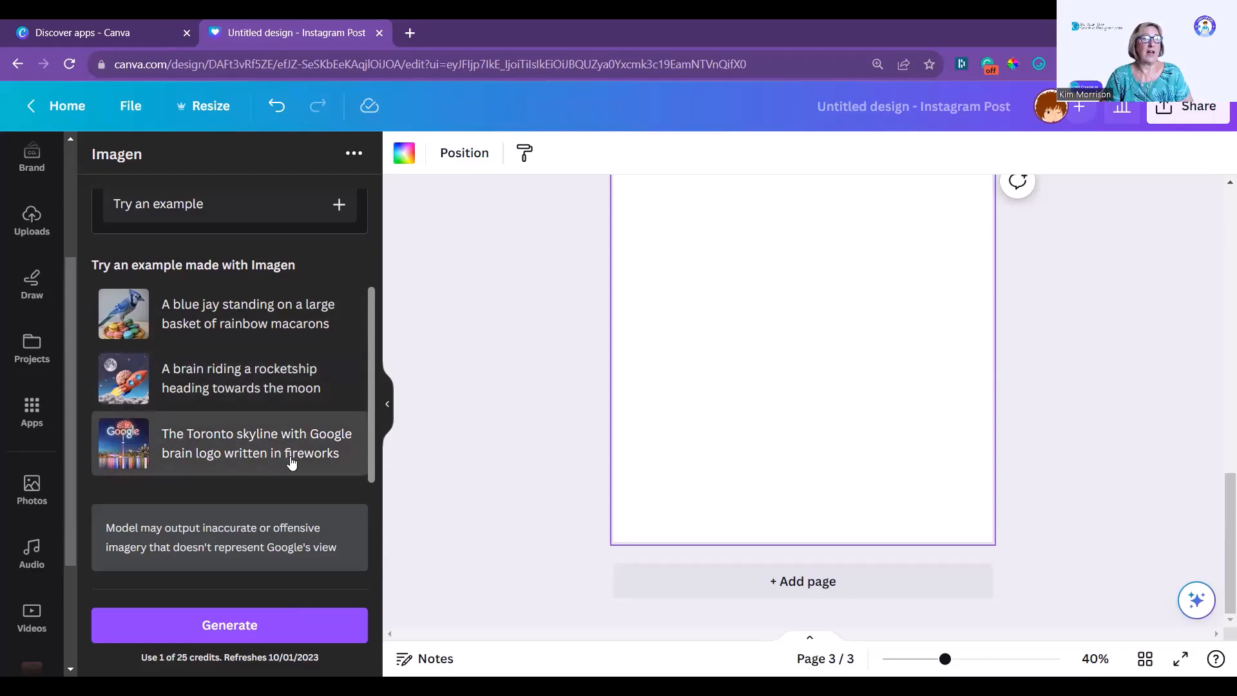
scroll(292, 462, "up", 2)
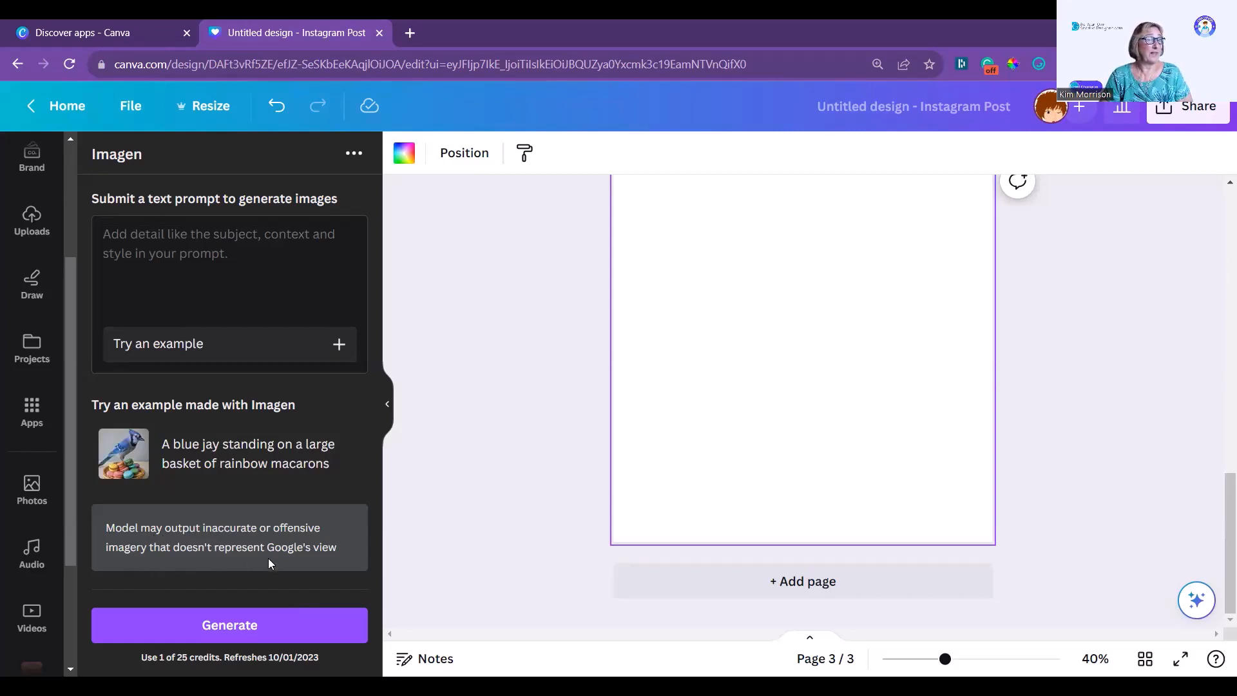
left_click(335, 353)
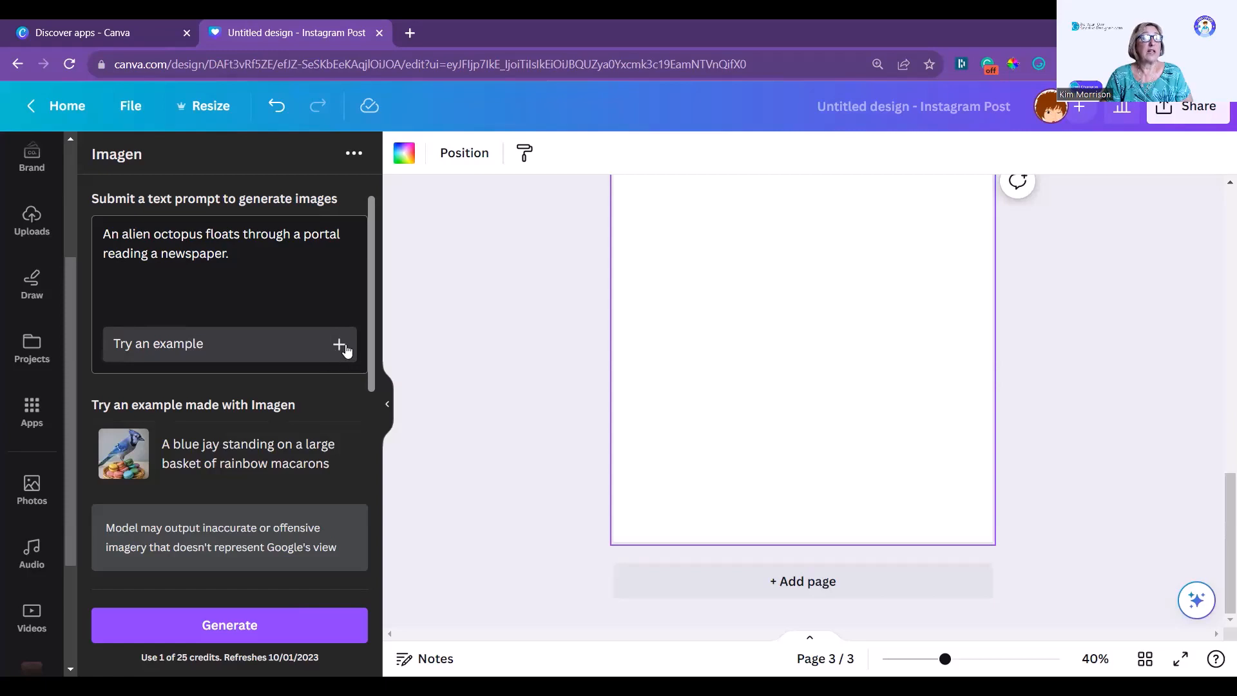
left_click(342, 349)
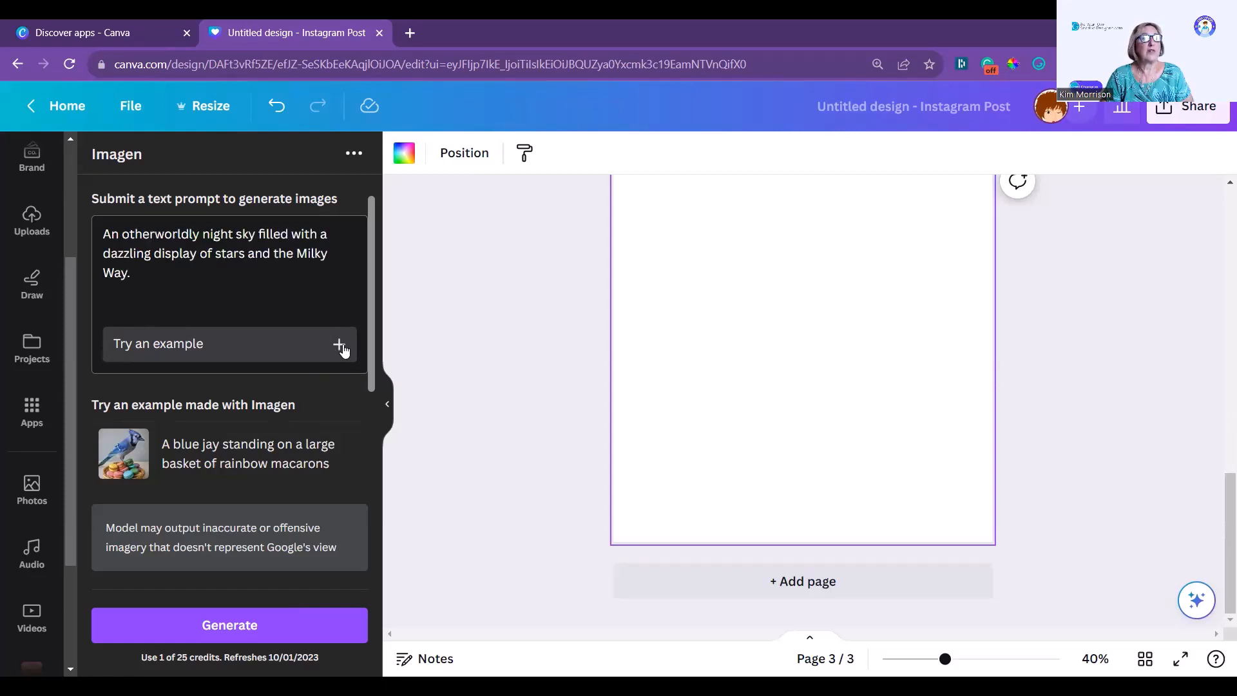
left_click(342, 349)
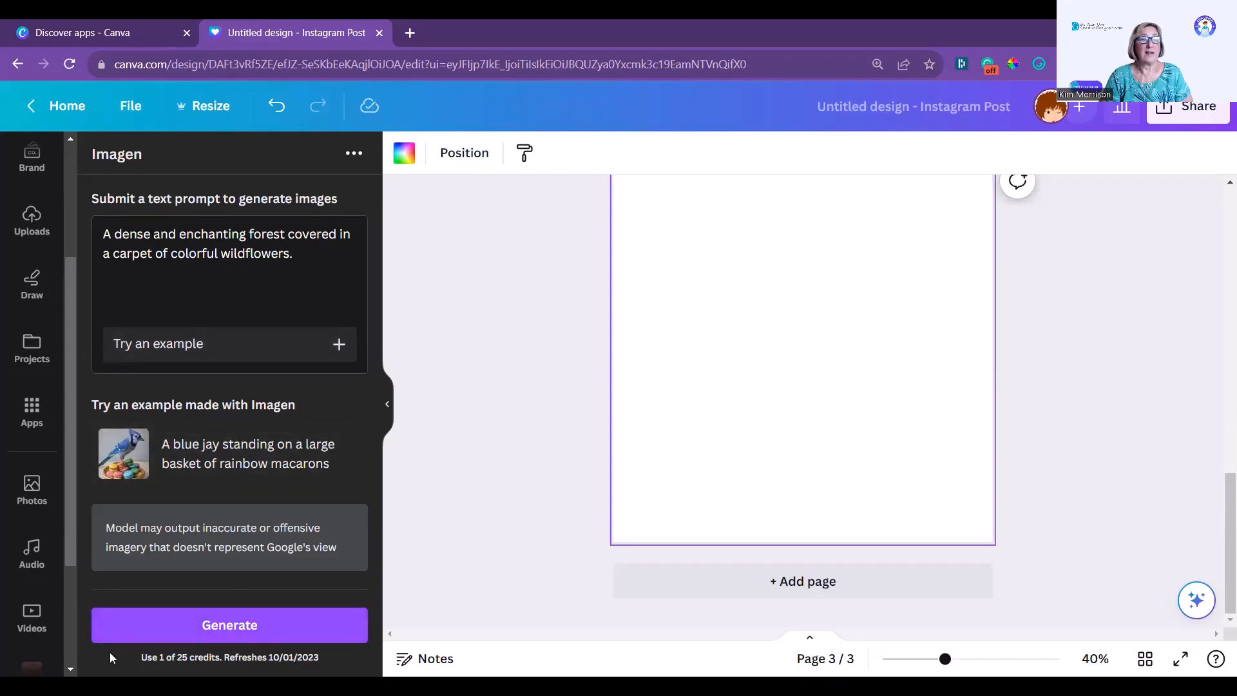
left_click(241, 628)
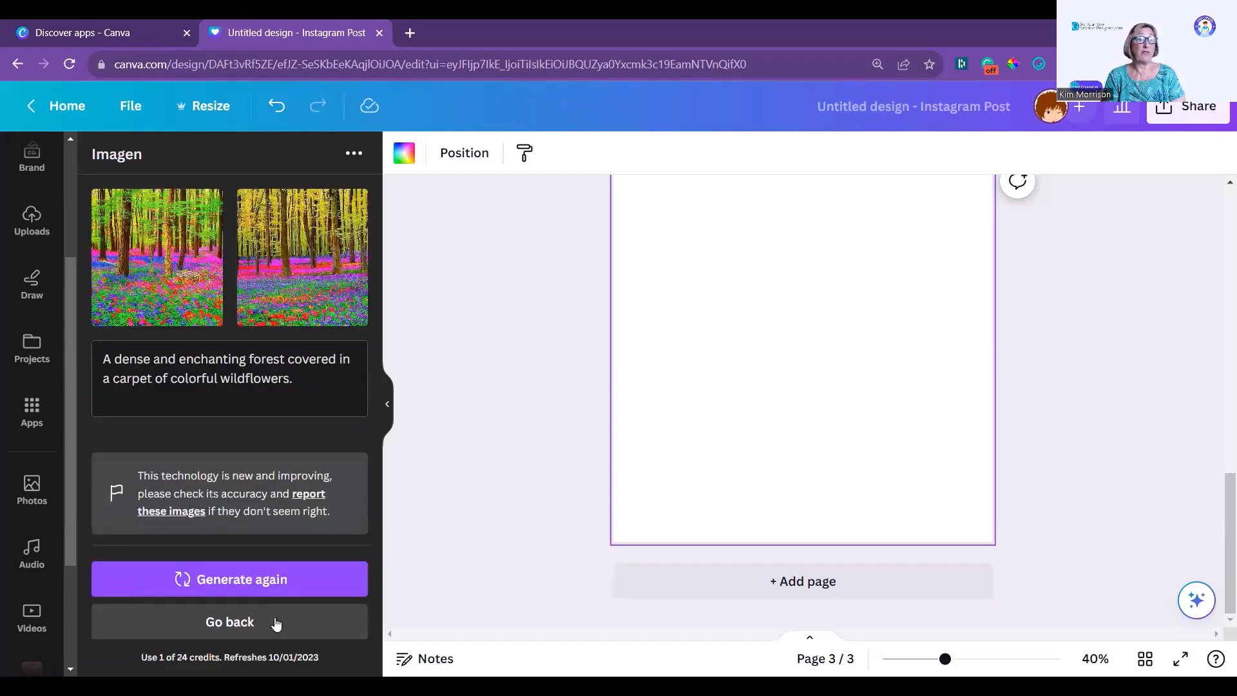
Add the first generated forest image to page 3 and enlarge it to fill the page
left_click(167, 264)
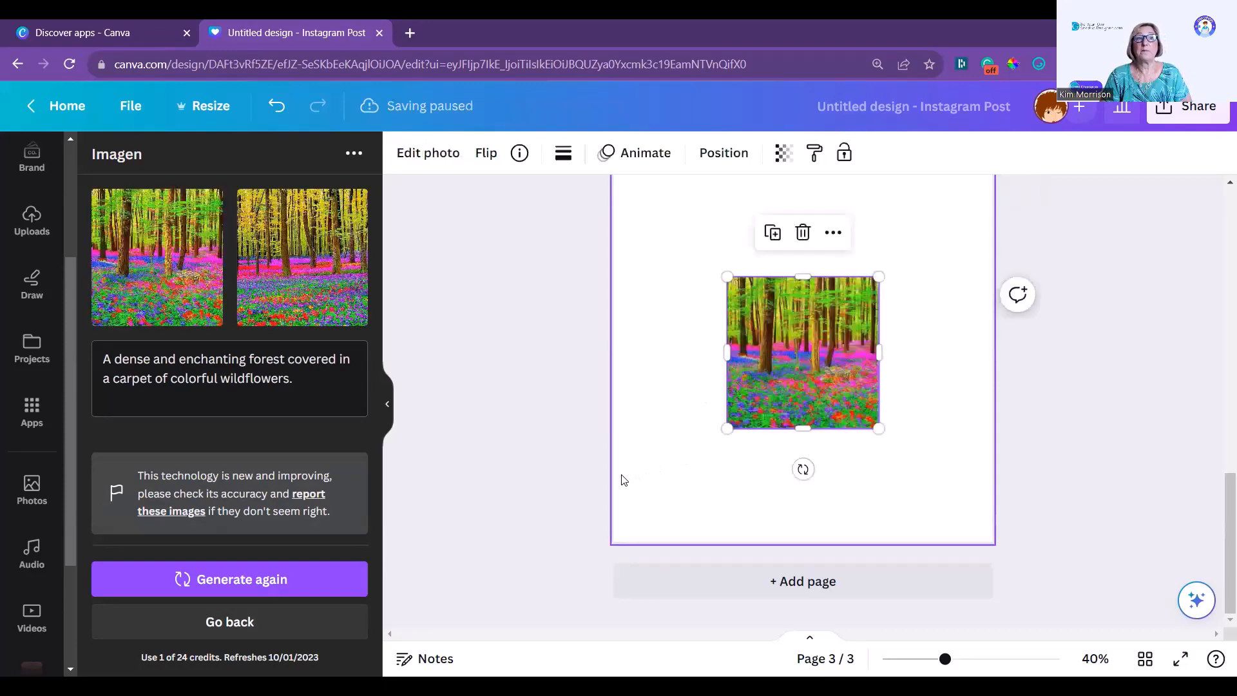
left_click_drag(878, 429, 969, 553)
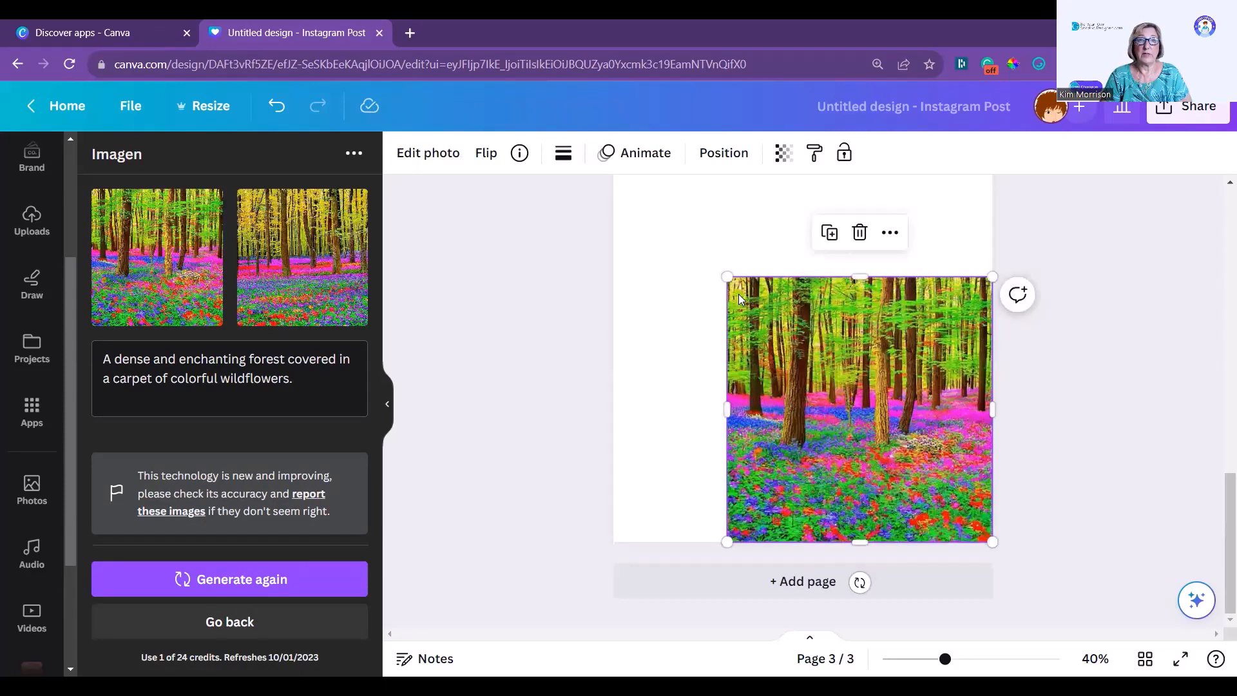
left_click_drag(741, 299, 627, 187)
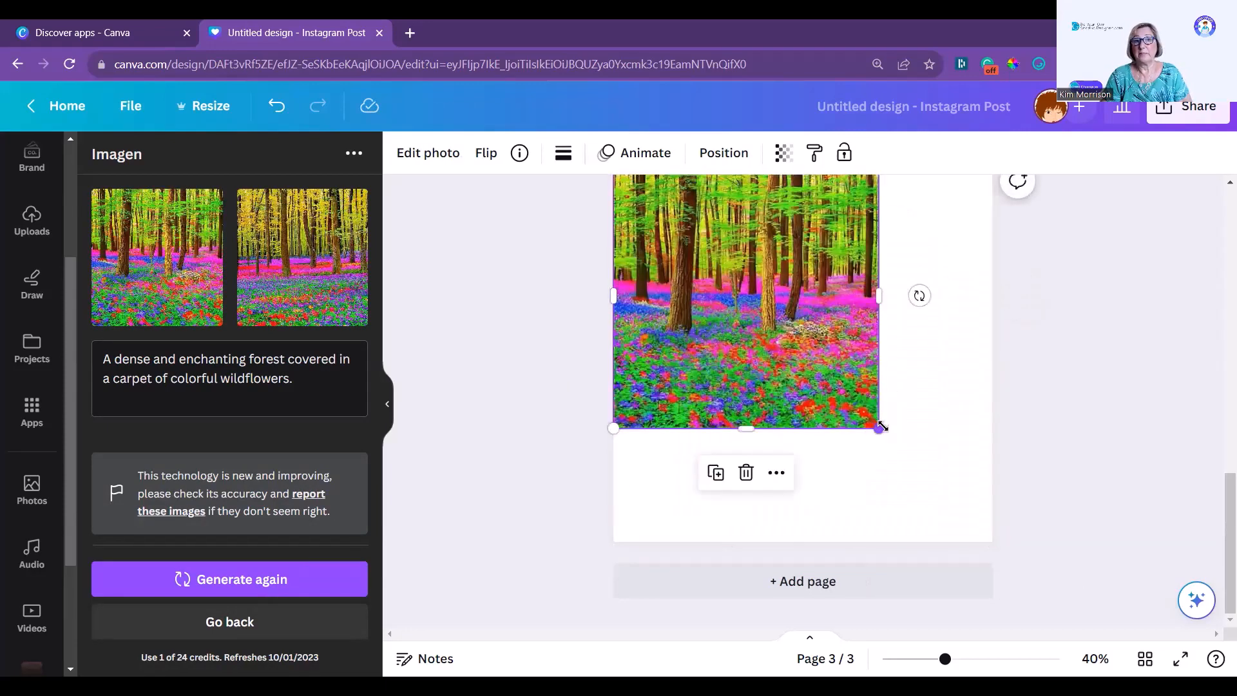
left_click_drag(874, 431, 992, 541)
scroll(1061, 478, "up", 2)
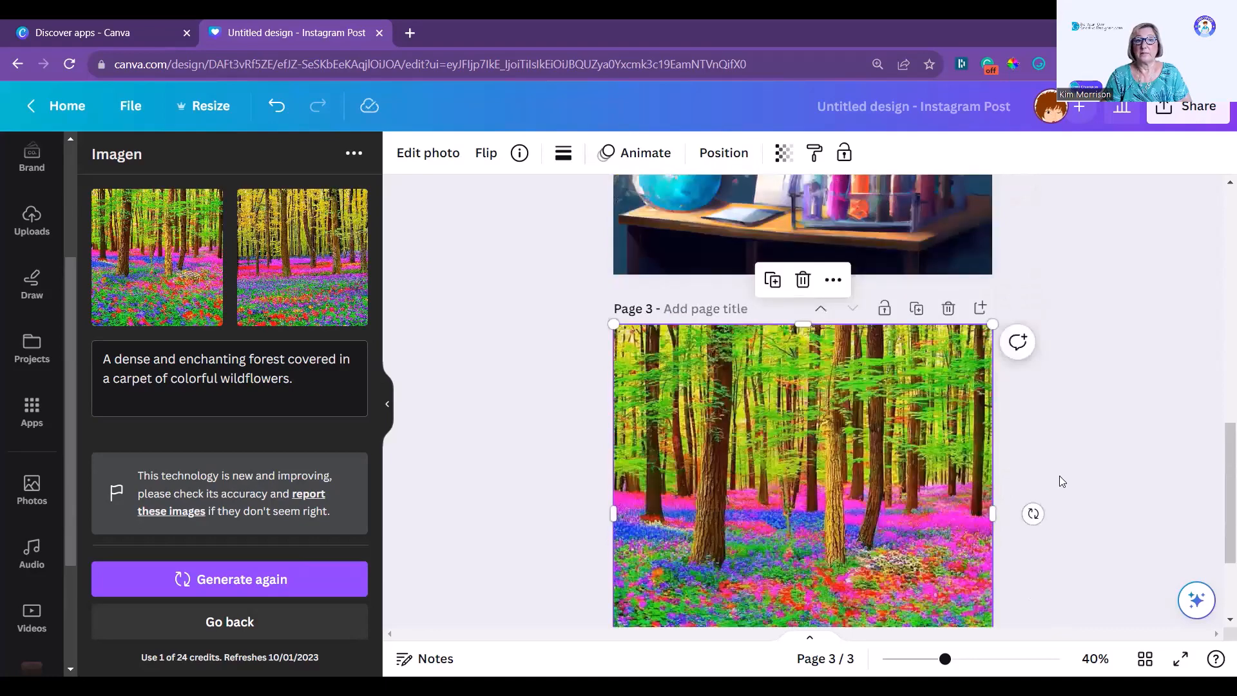
scroll(1059, 476, "down", 2)
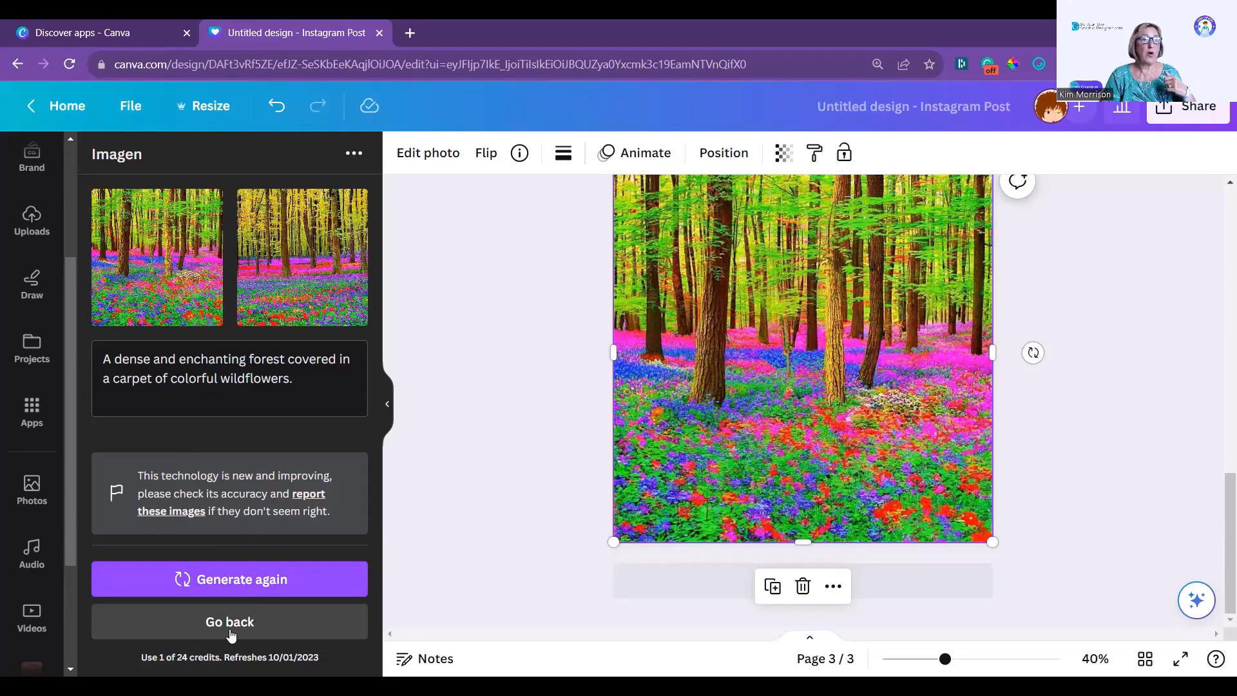
Return to the Imagen prompt, cycle the examples to "Sprouts in the shape of text 'Imagen' coming out of a fairytale book." and generate images
left_click(203, 628)
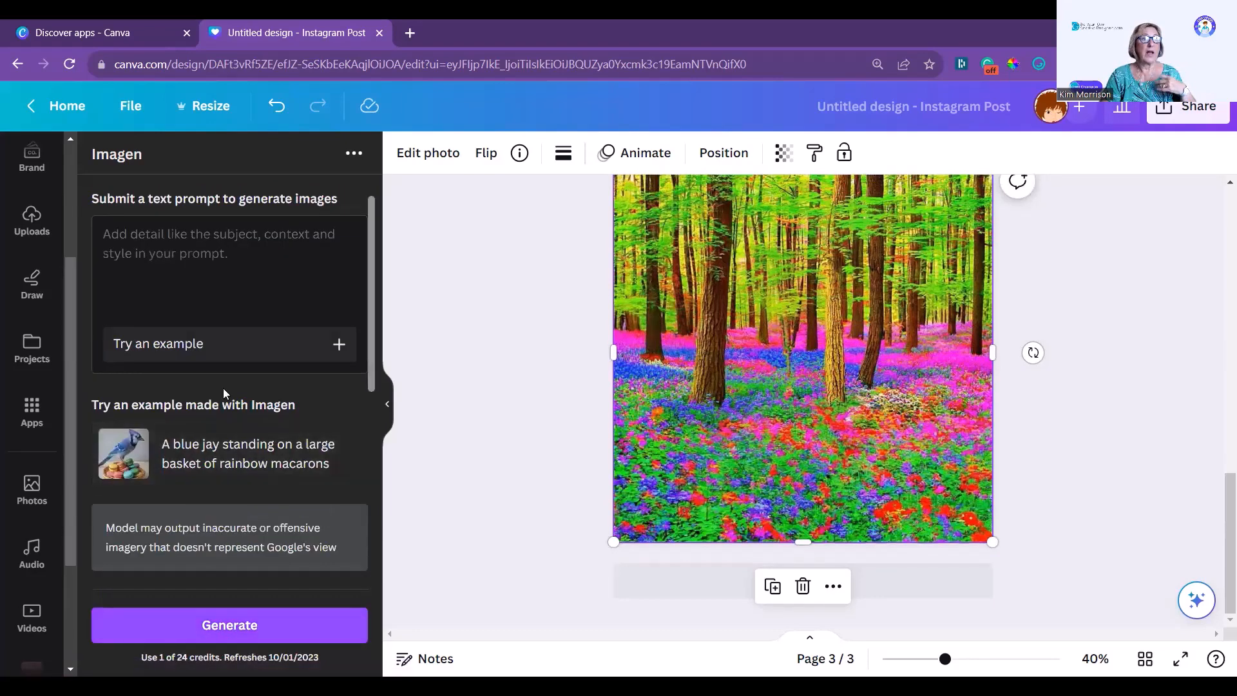
left_click(338, 347)
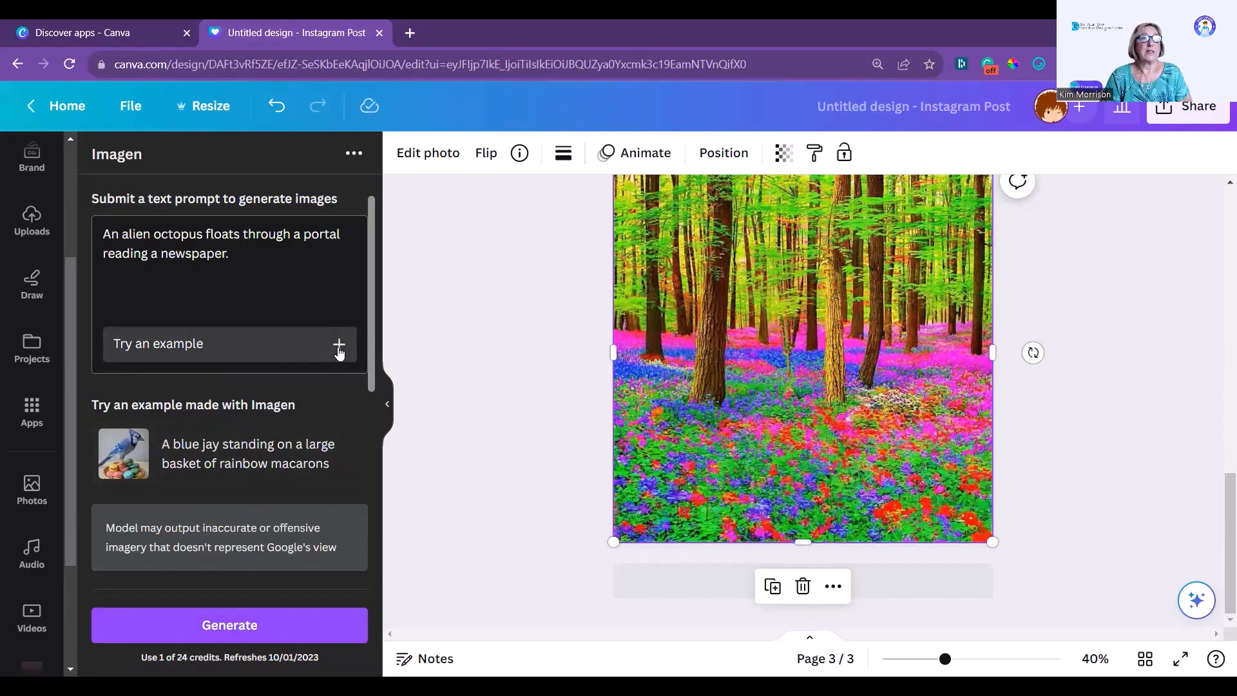
left_click(339, 347)
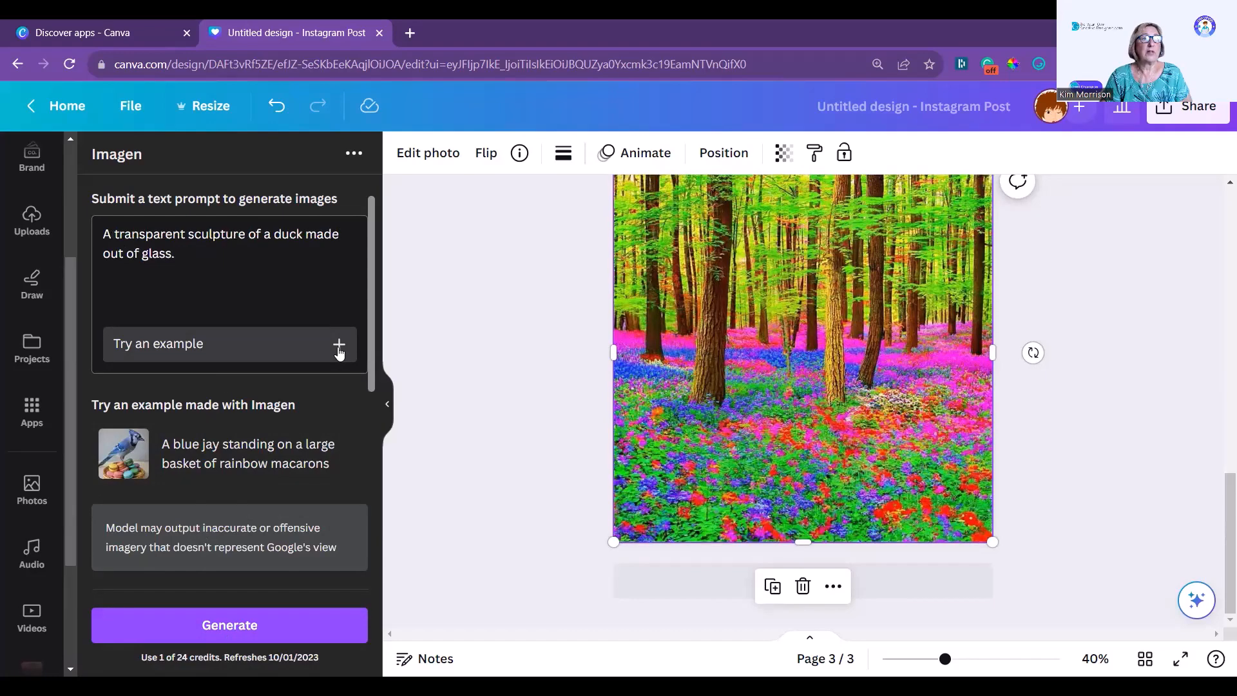
left_click(339, 348)
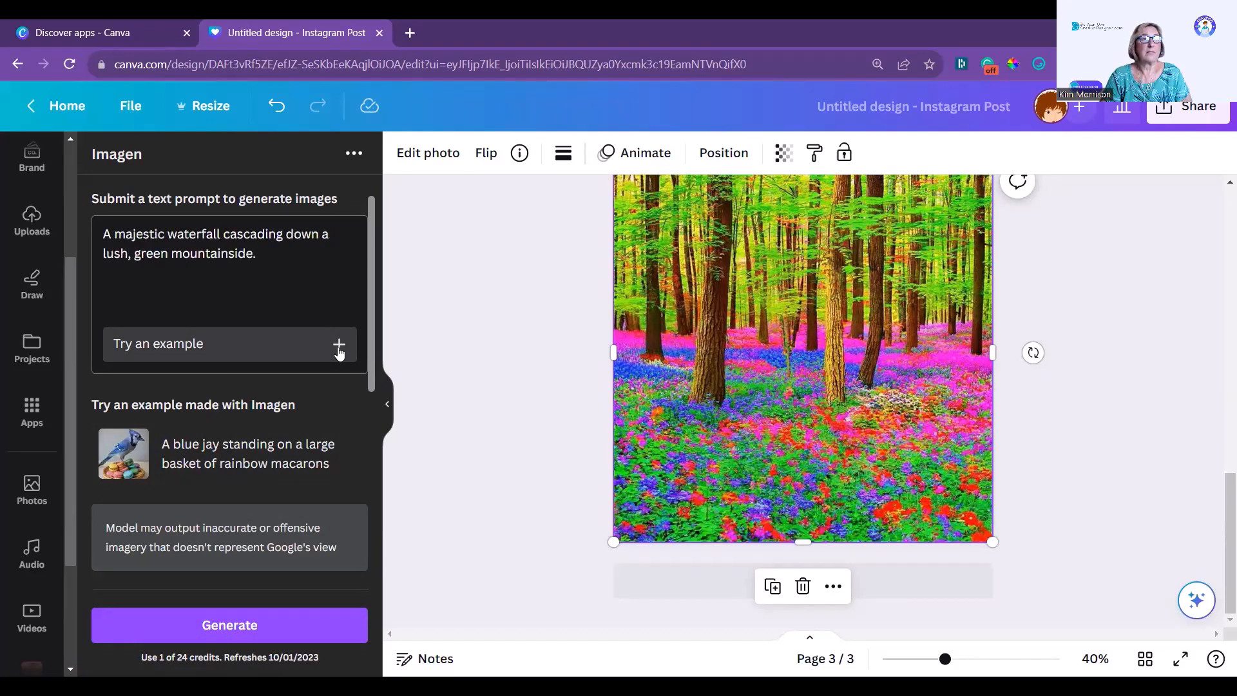
left_click(339, 348)
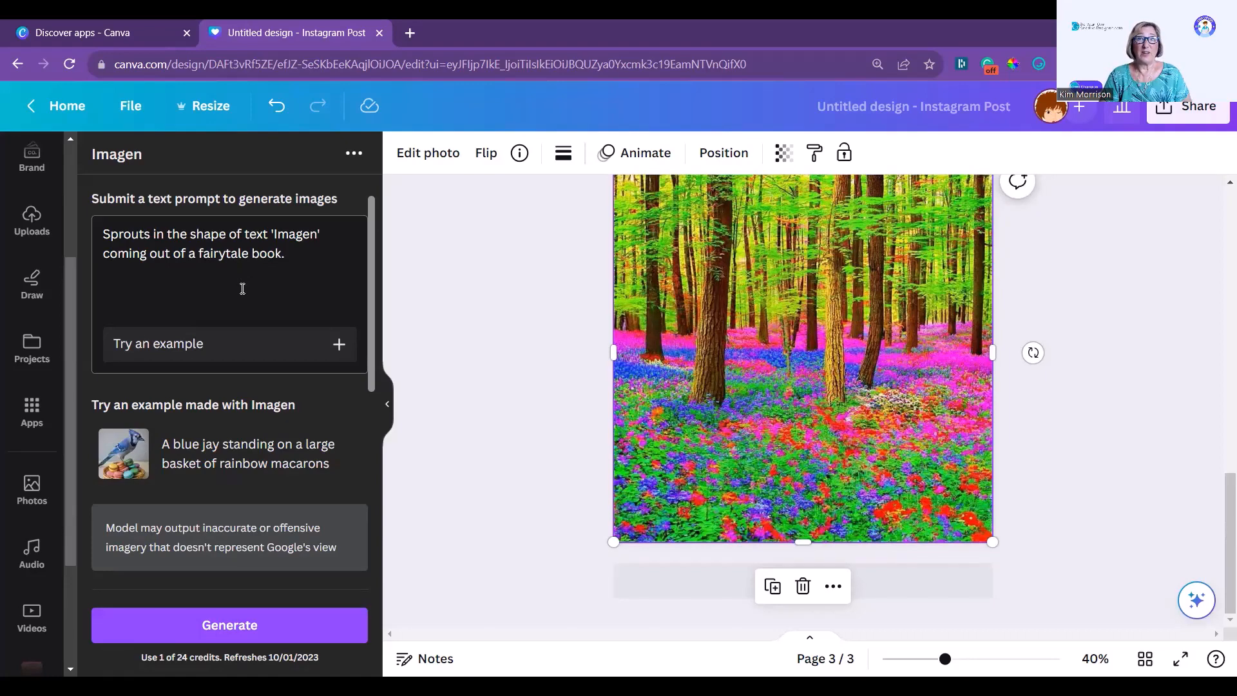
left_click(211, 628)
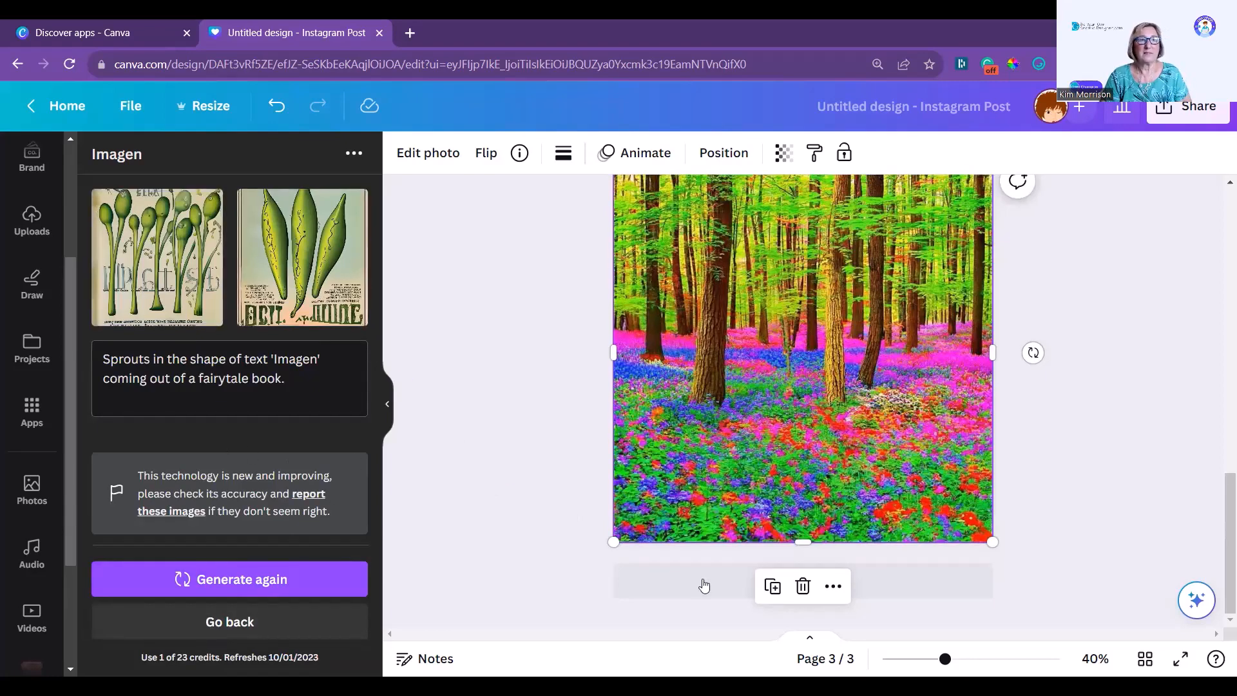
Add a blank fourth page and fill it with the first generated sprouts image
left_click(903, 593)
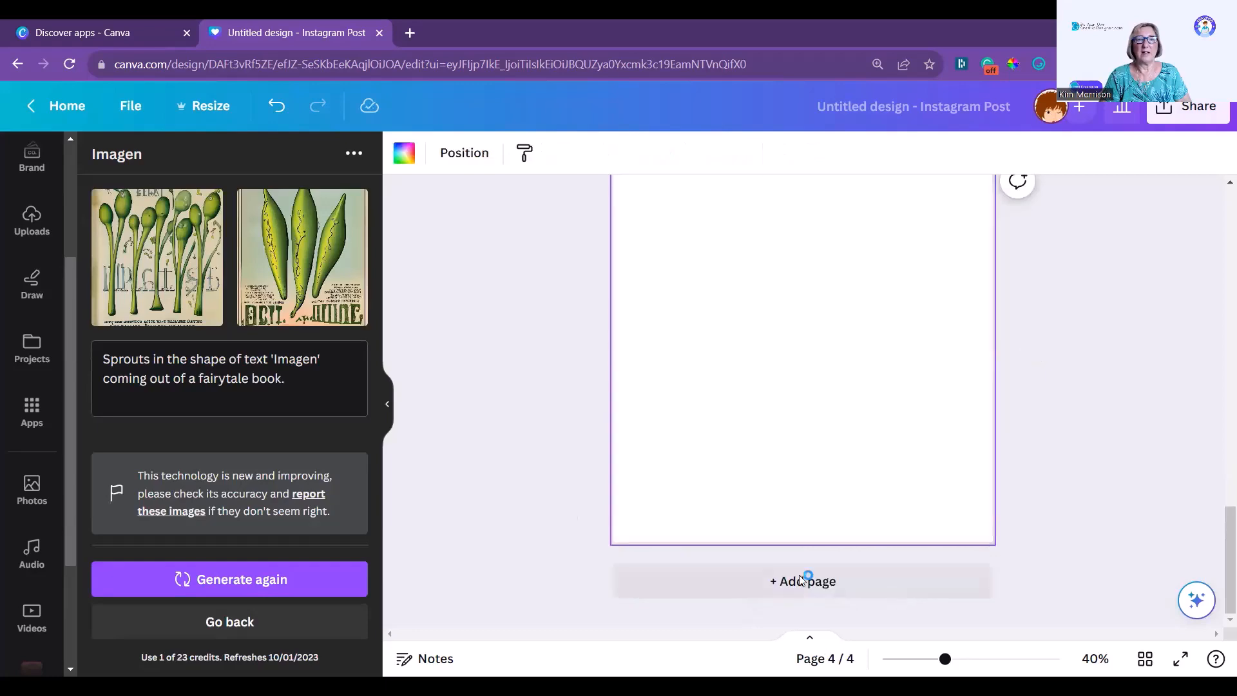
left_click(175, 257)
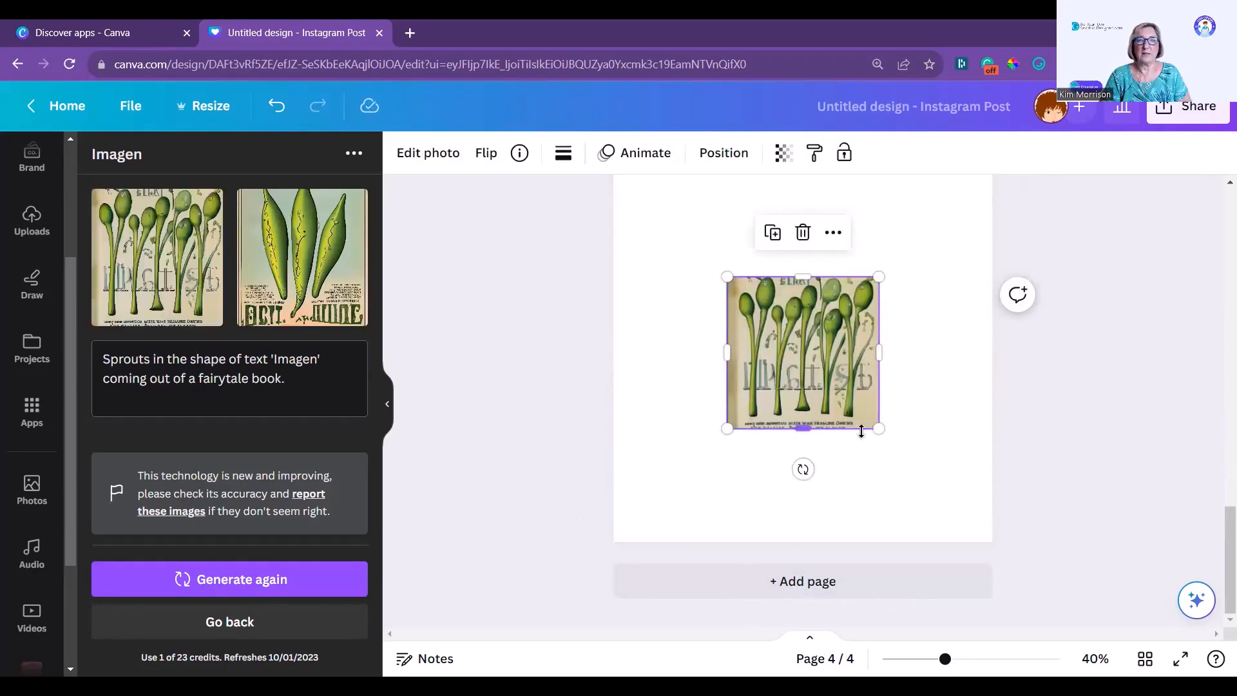
left_click_drag(877, 430, 979, 538)
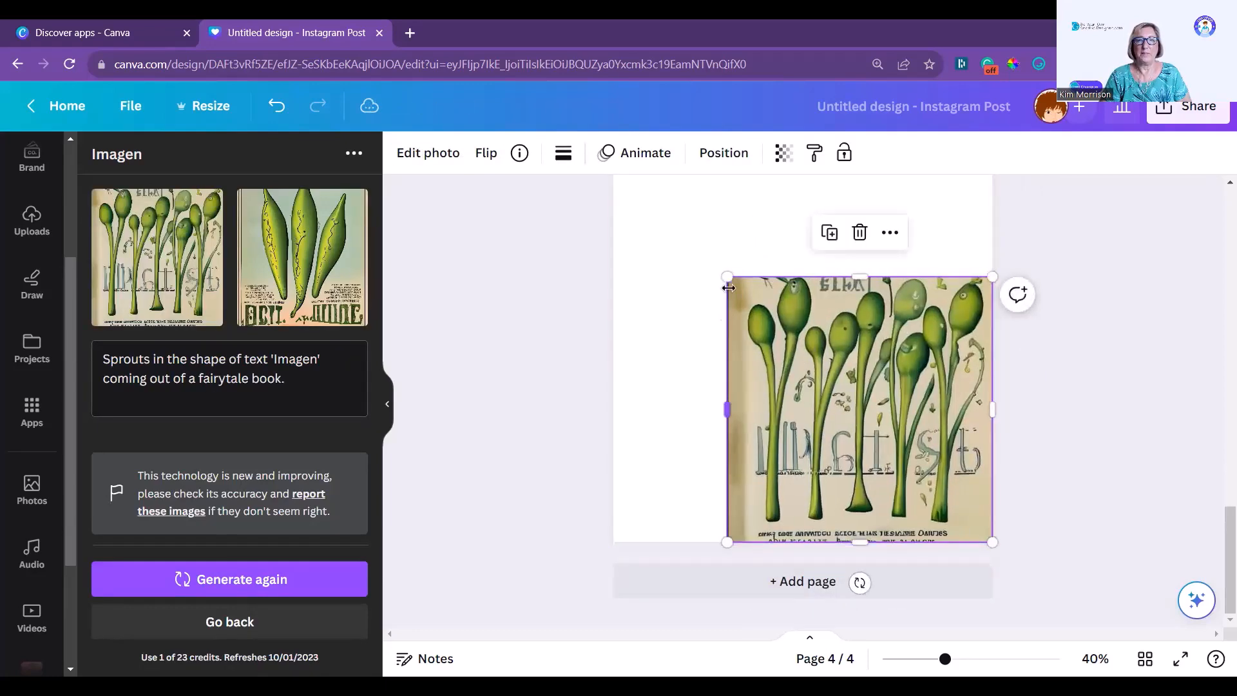
scroll(724, 256, "up", 1)
left_click_drag(875, 467, 762, 356)
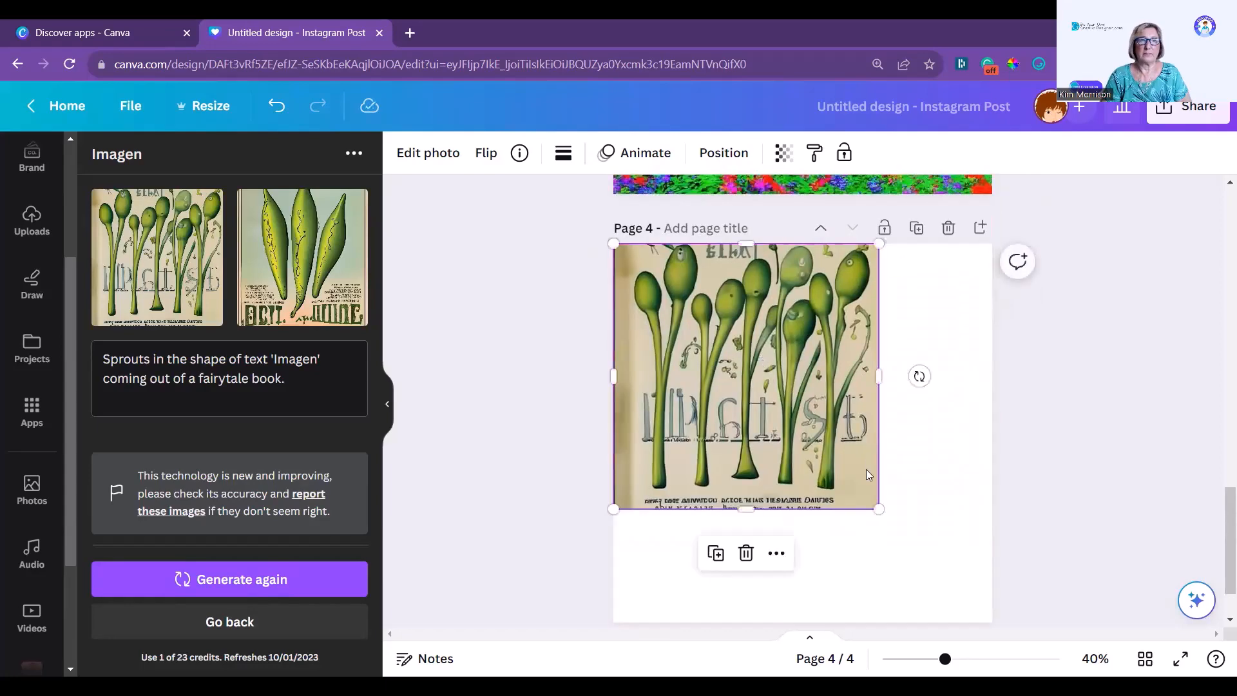
left_click_drag(878, 509, 993, 624)
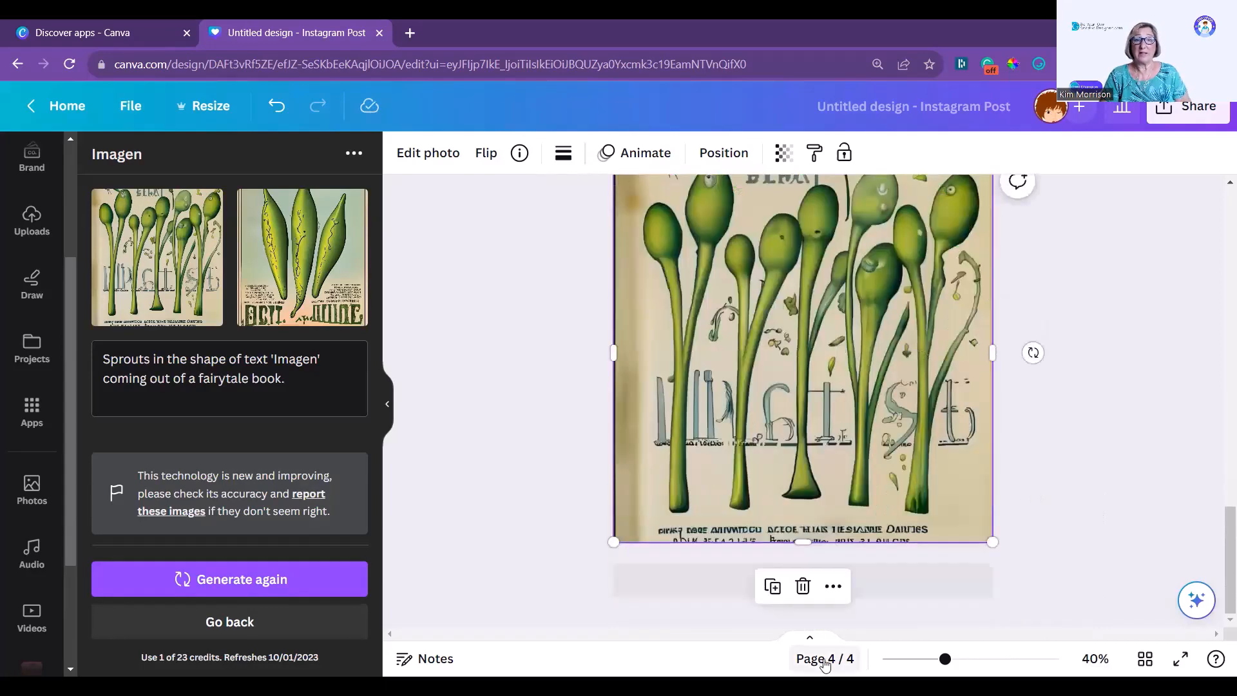
Review all pages in the grid overview, page through them full screen from the pool to the sprouts, and exit
left_click(1143, 663)
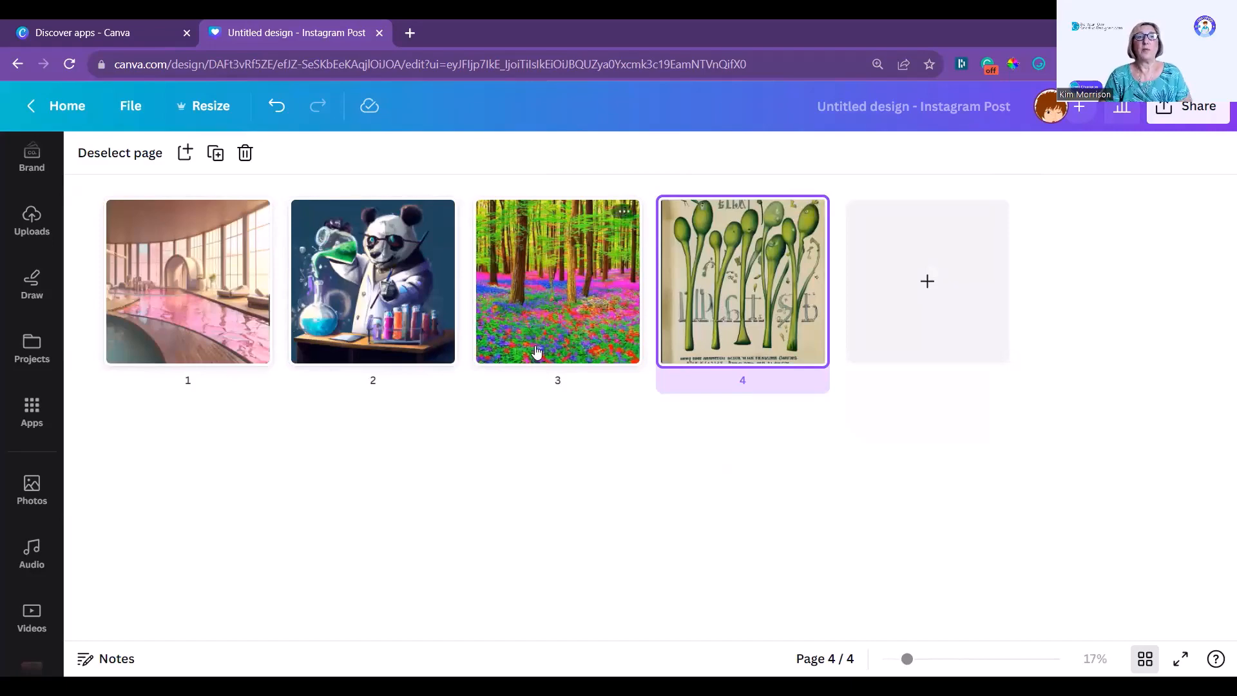
left_click(1180, 665)
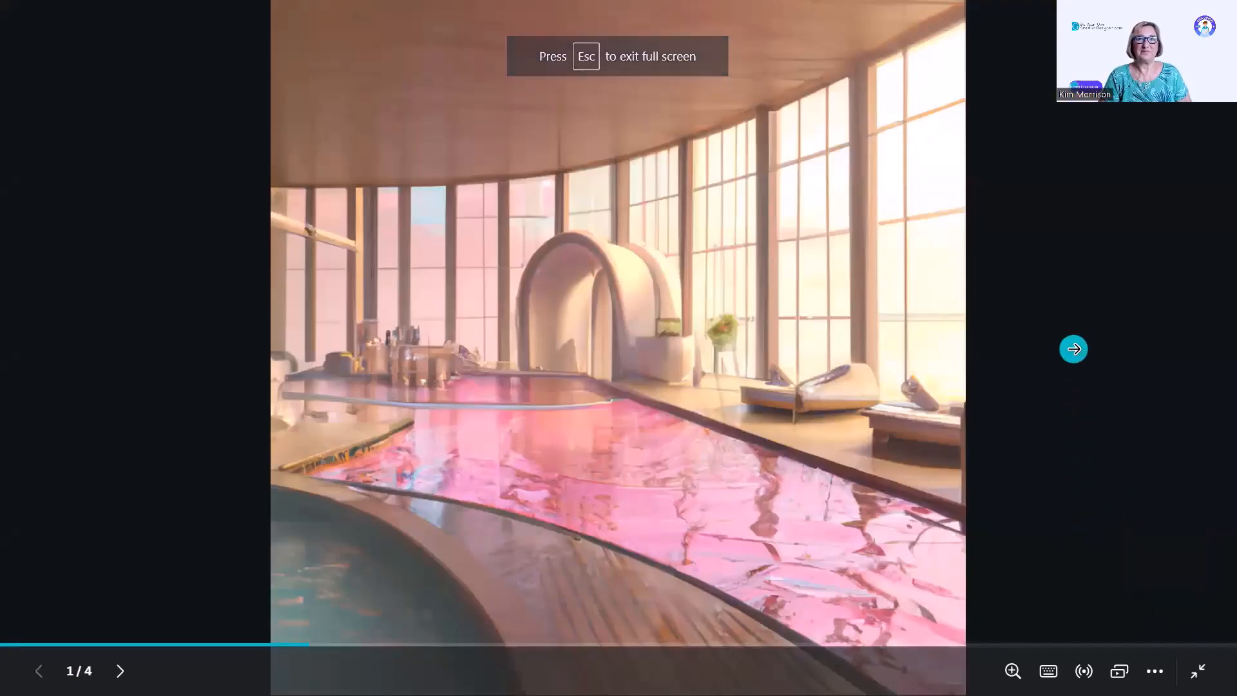
left_click(1070, 347)
left_click(1073, 349)
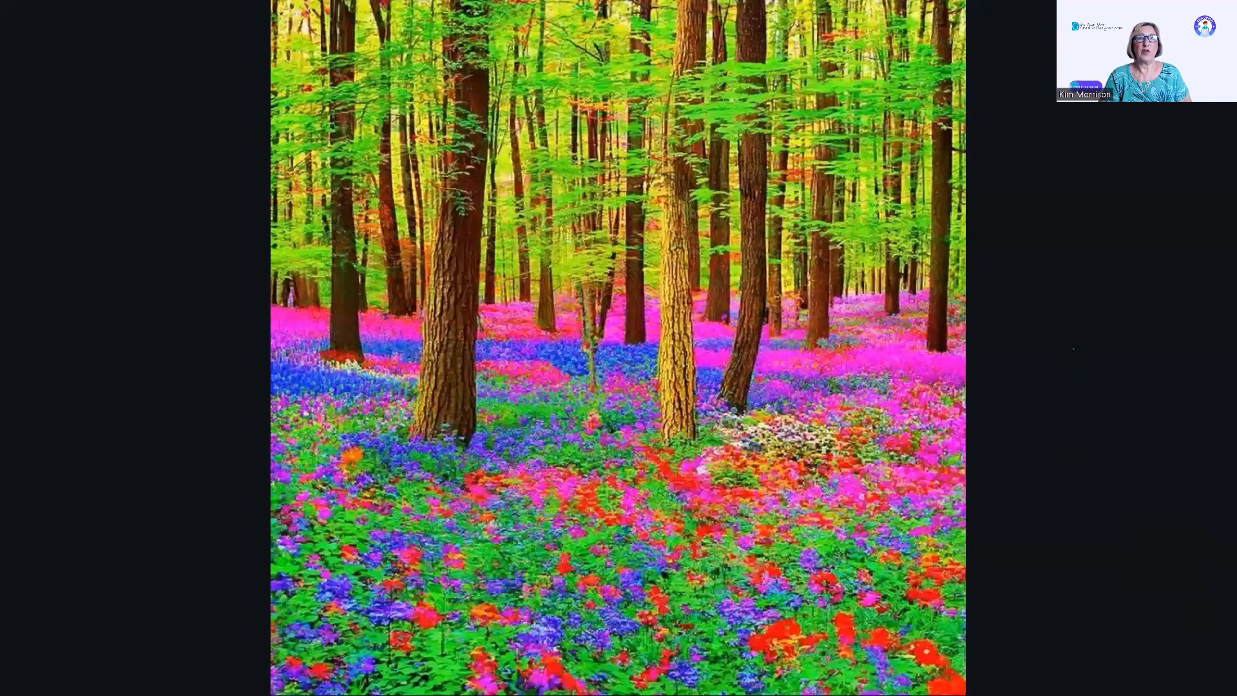
left_click(1074, 348)
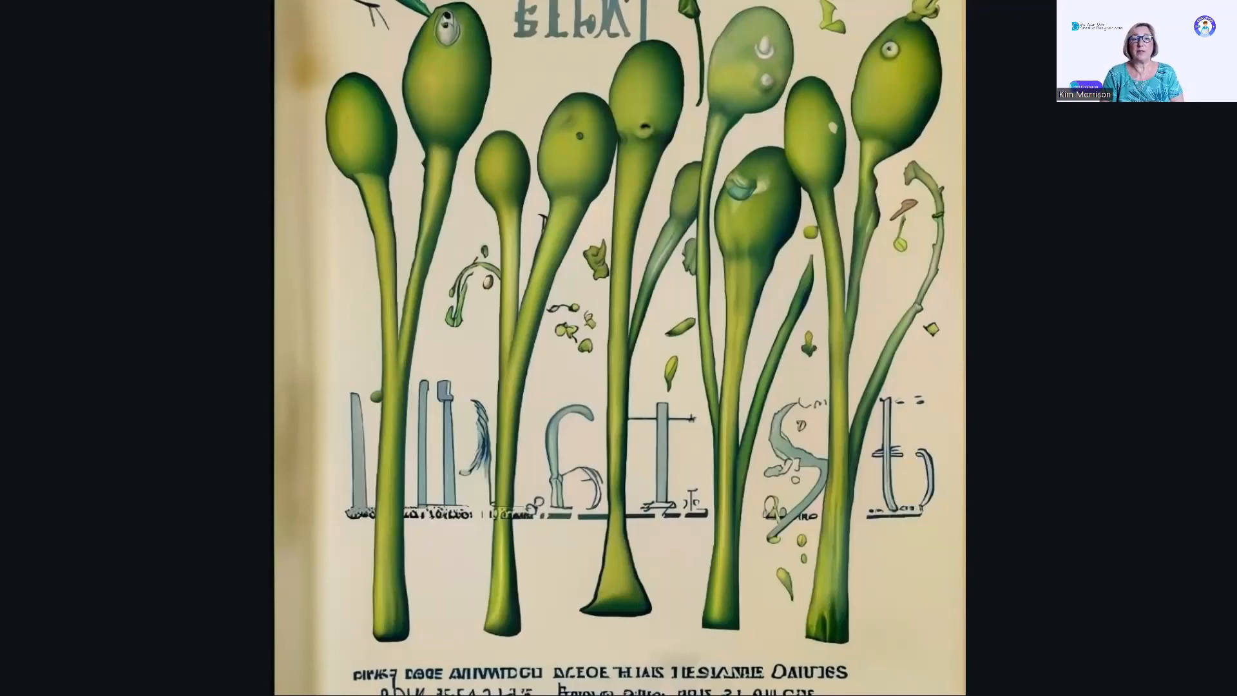
key("Escape")
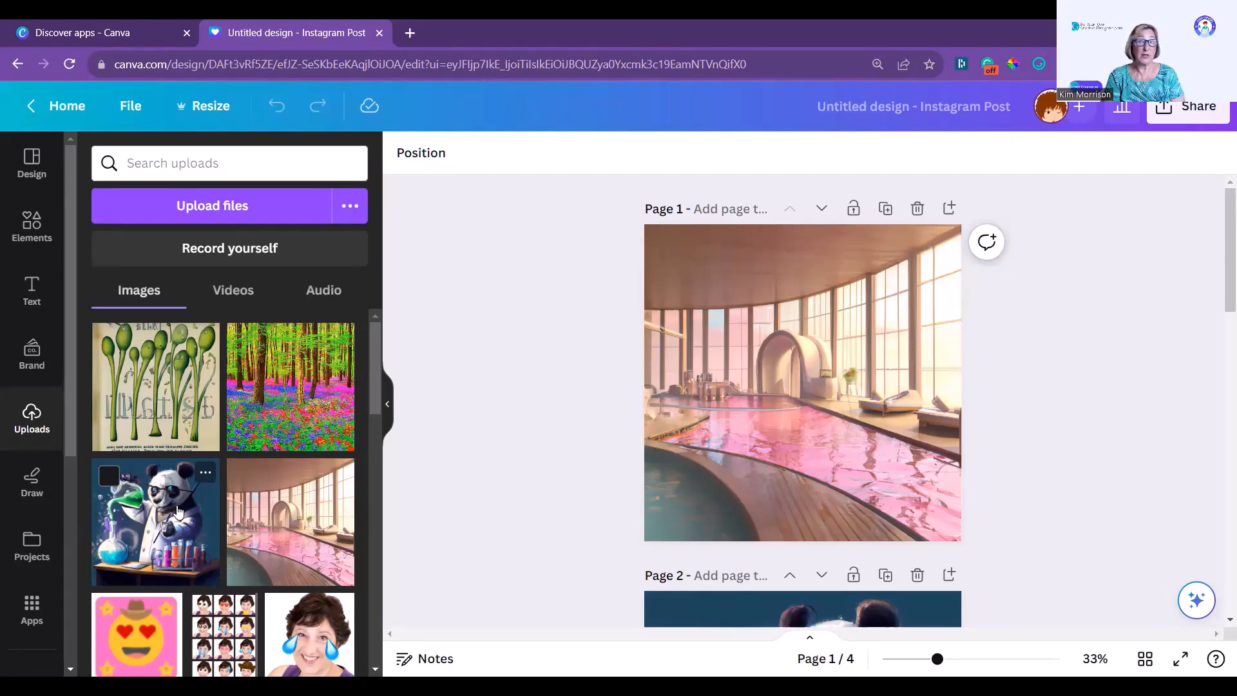
Select the pool image on page 1
left_click(712, 392)
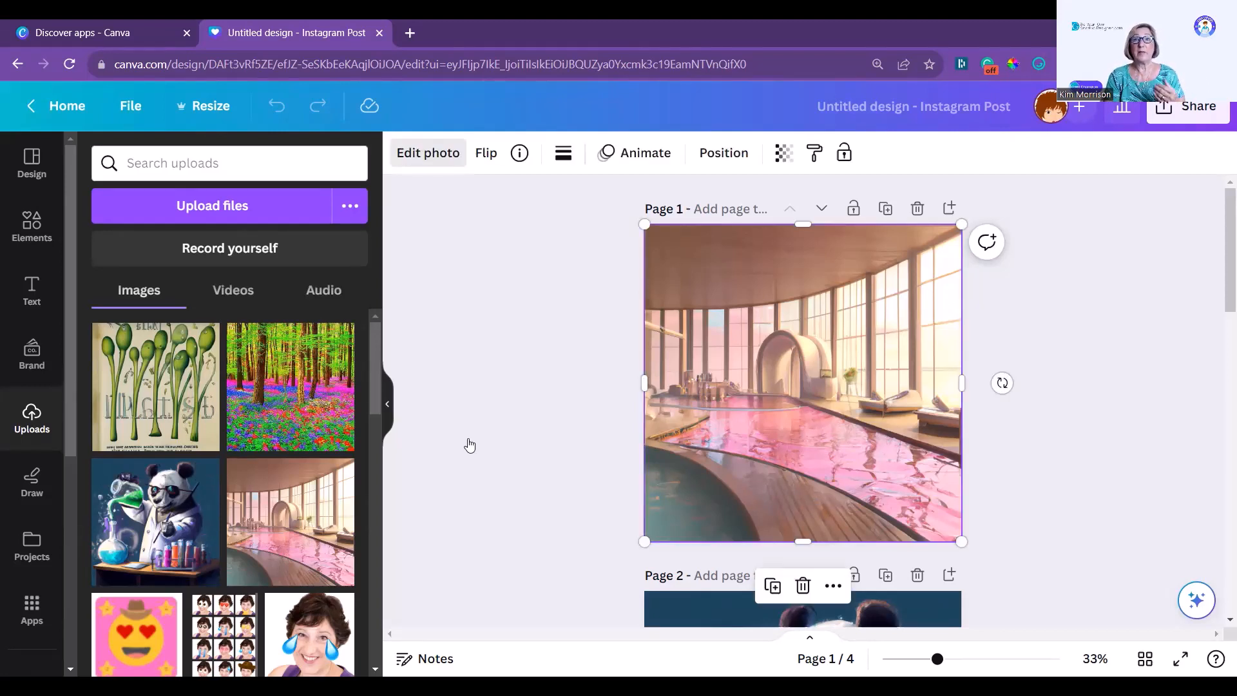